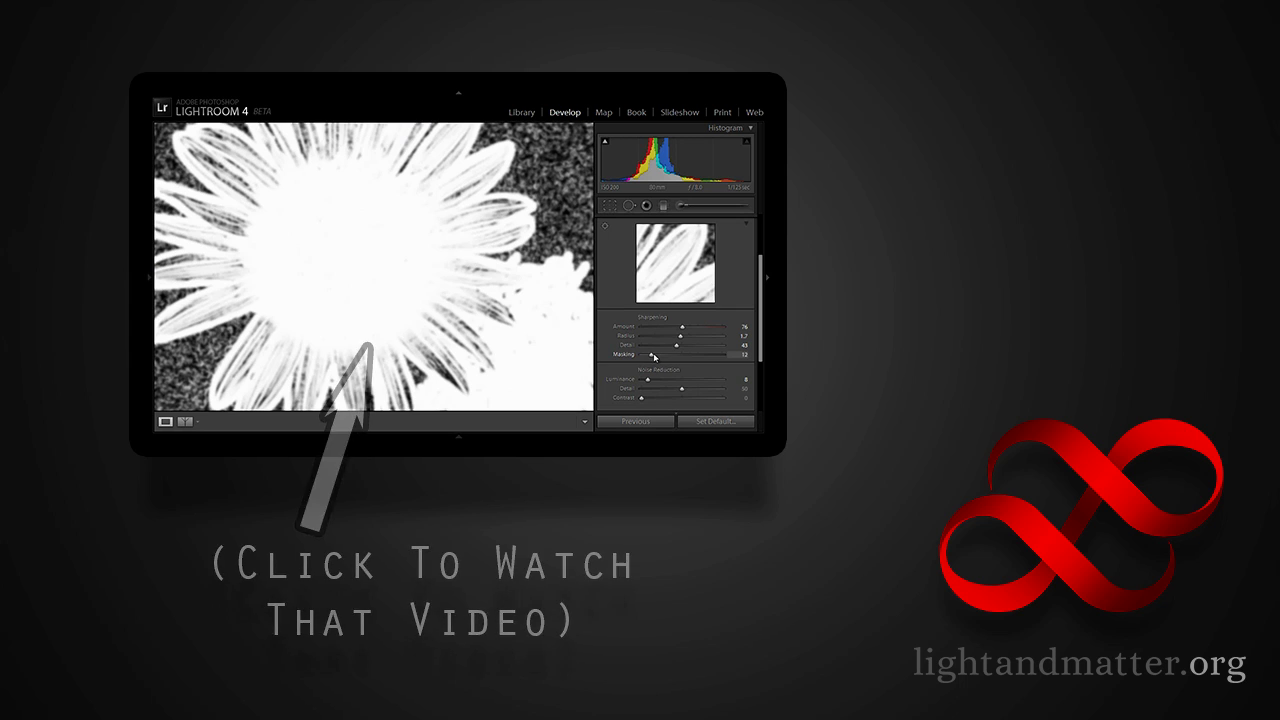
- Set the sharpening Masking of the sunflower photo to 46
left_click_drag(651, 357, 664, 357)
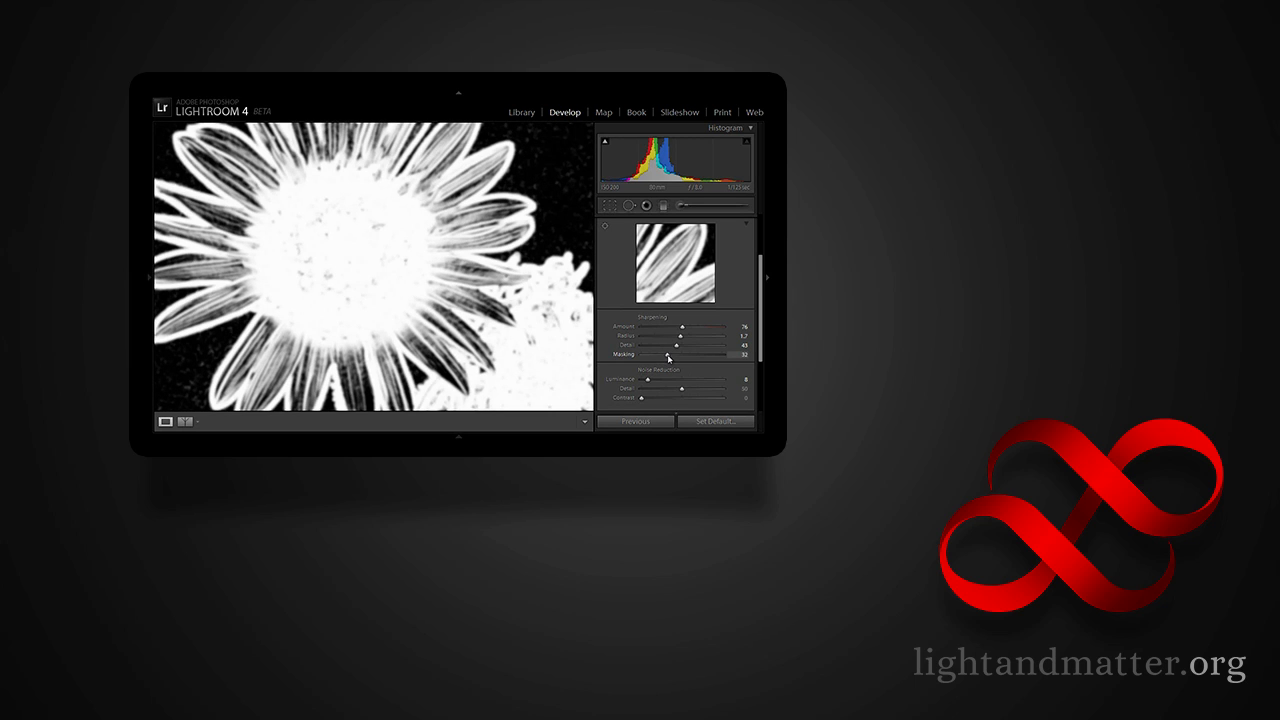
left_click_drag(672, 358, 680, 358)
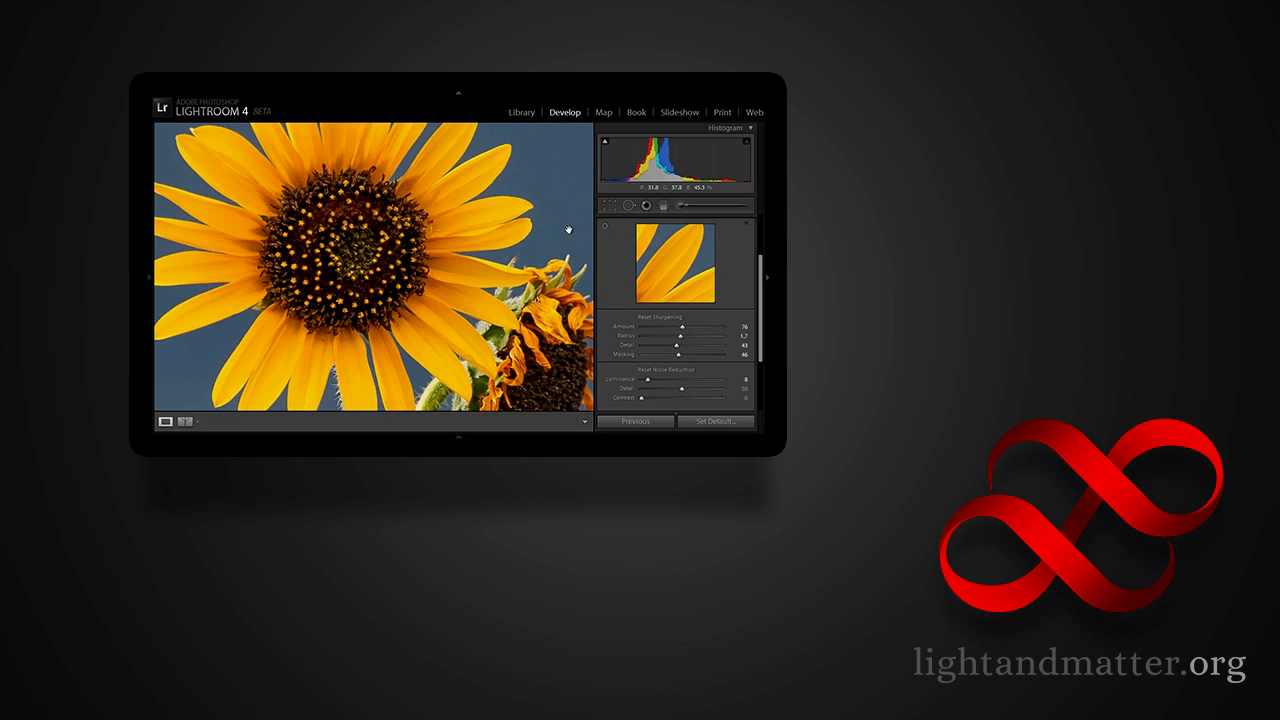
left_click_drag(531, 172, 486, 260)
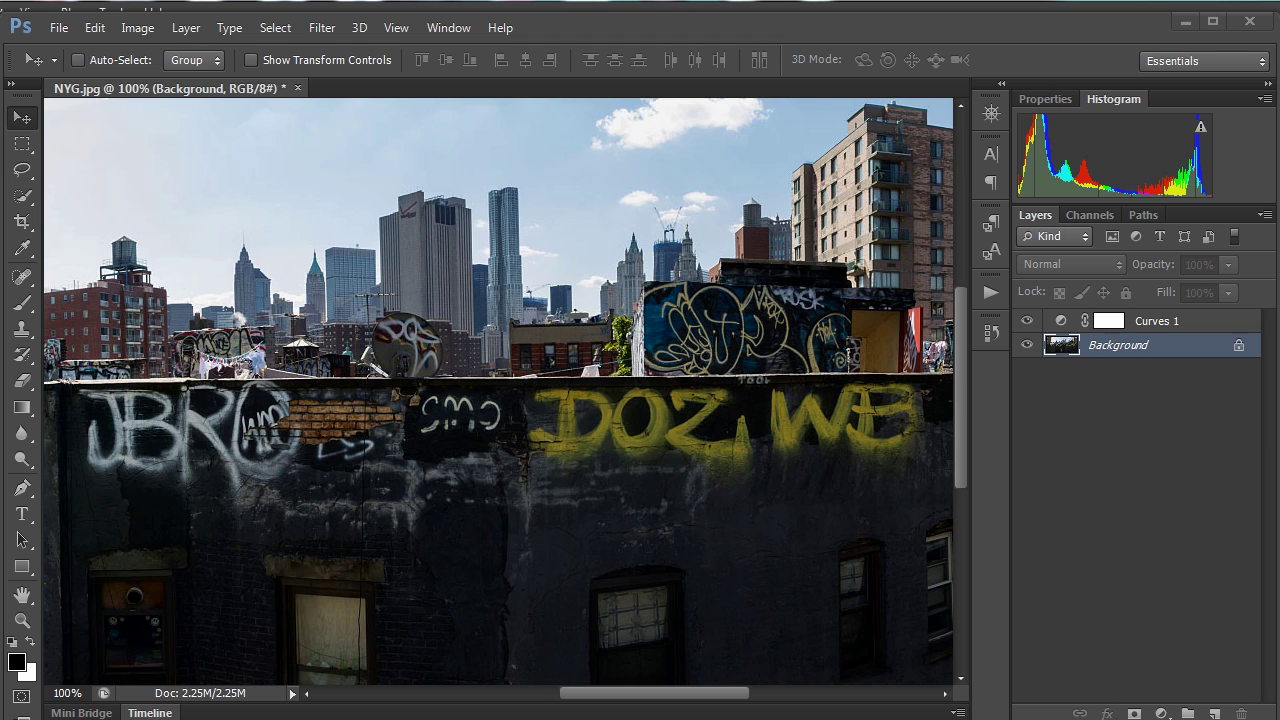
- Switch to Photoshop and open the Lens Blur filter for the Background layer of NYG.jpg
left_click(323, 29)
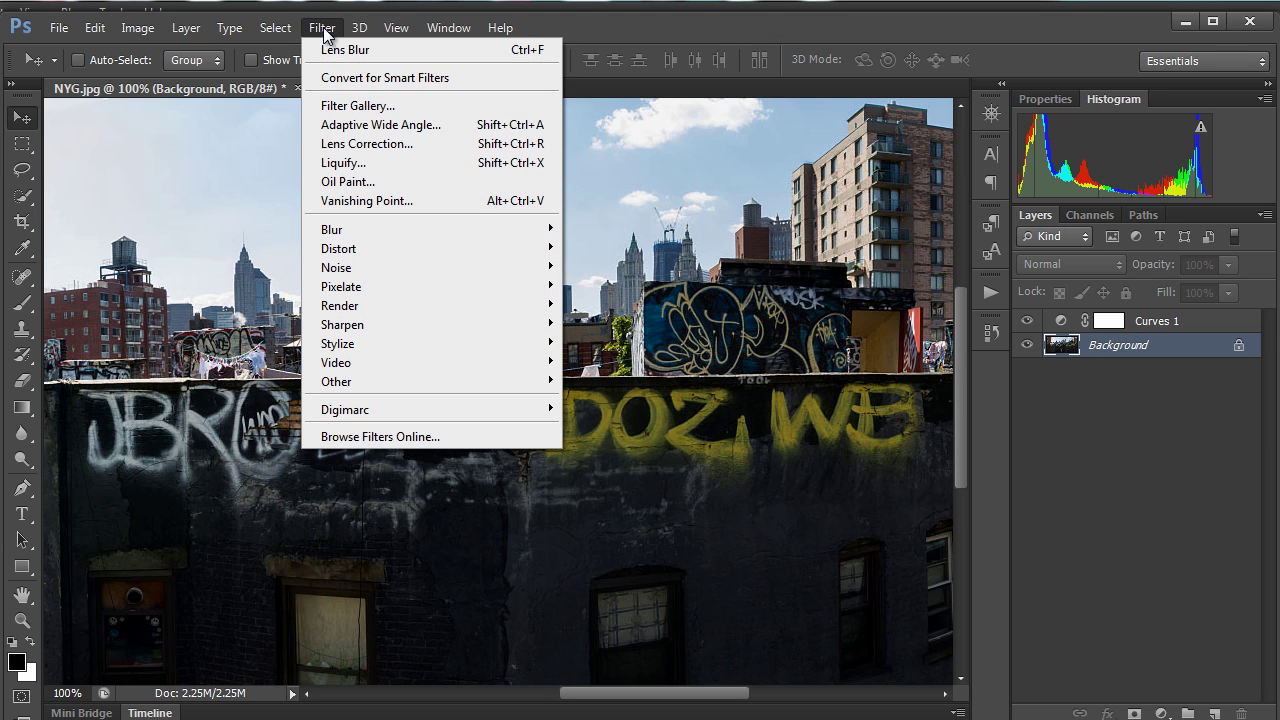
mouse_move(353, 233)
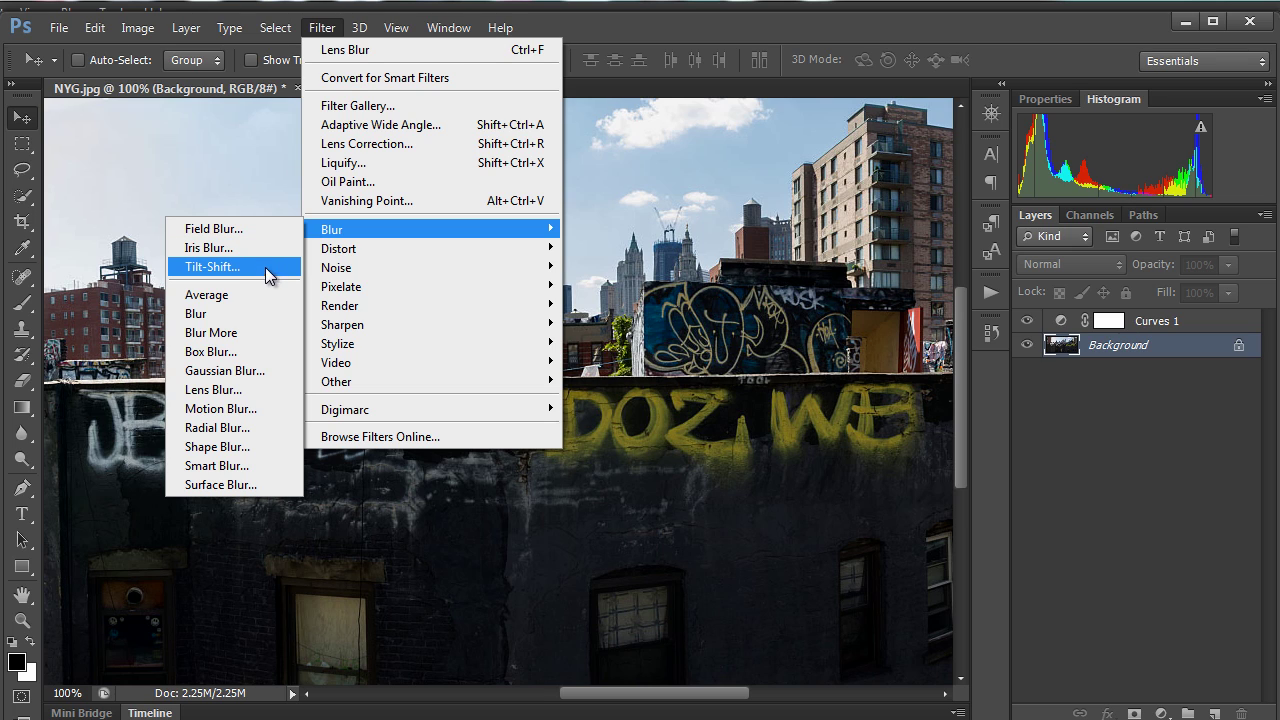
left_click(240, 391)
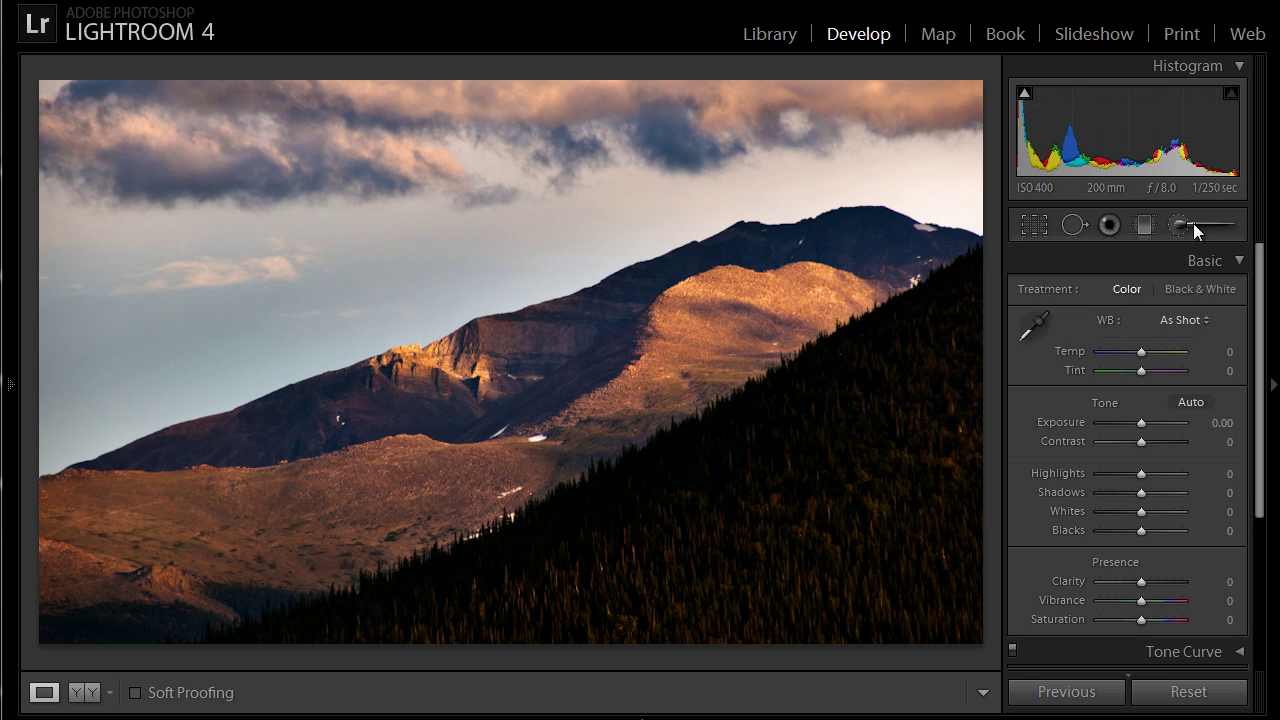
- In Lightroom, try an adjustment brush at Sharpness -100 and size 15 over the mountain's central cliffs, and reset the photo
left_click(1193, 223)
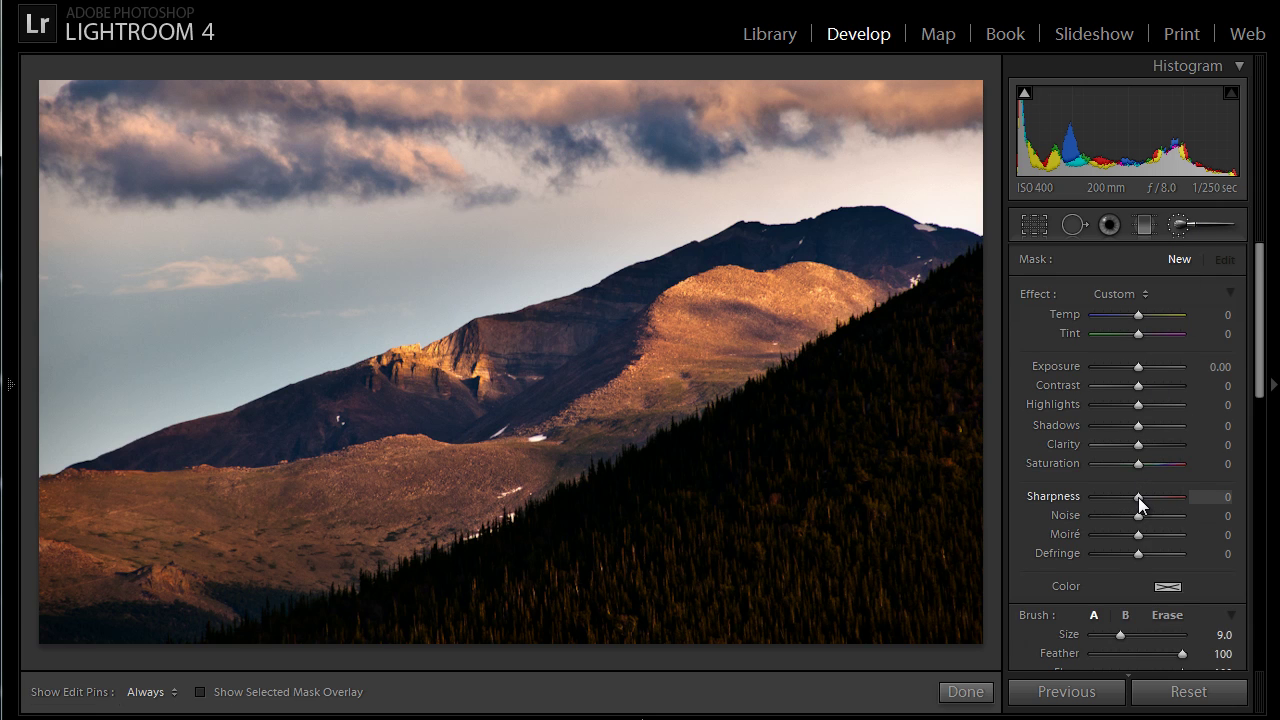
left_click_drag(1138, 497, 1103, 496)
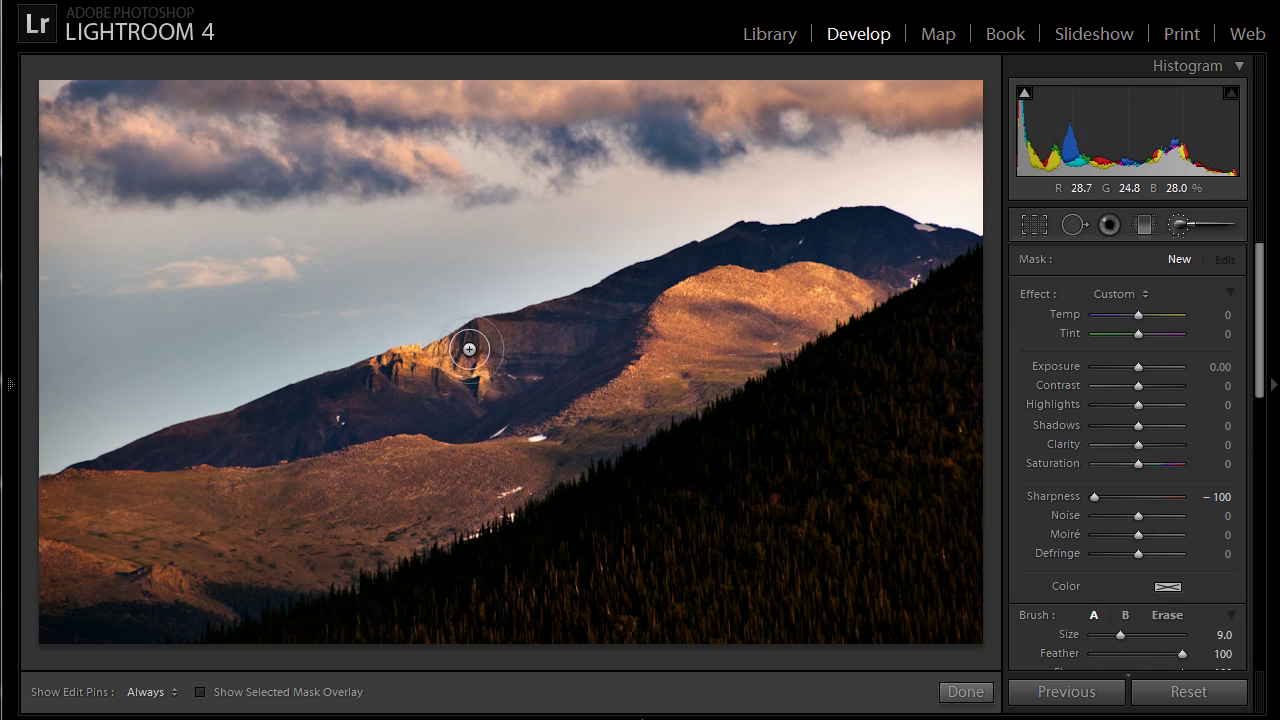
scroll(506, 349, "up", 6)
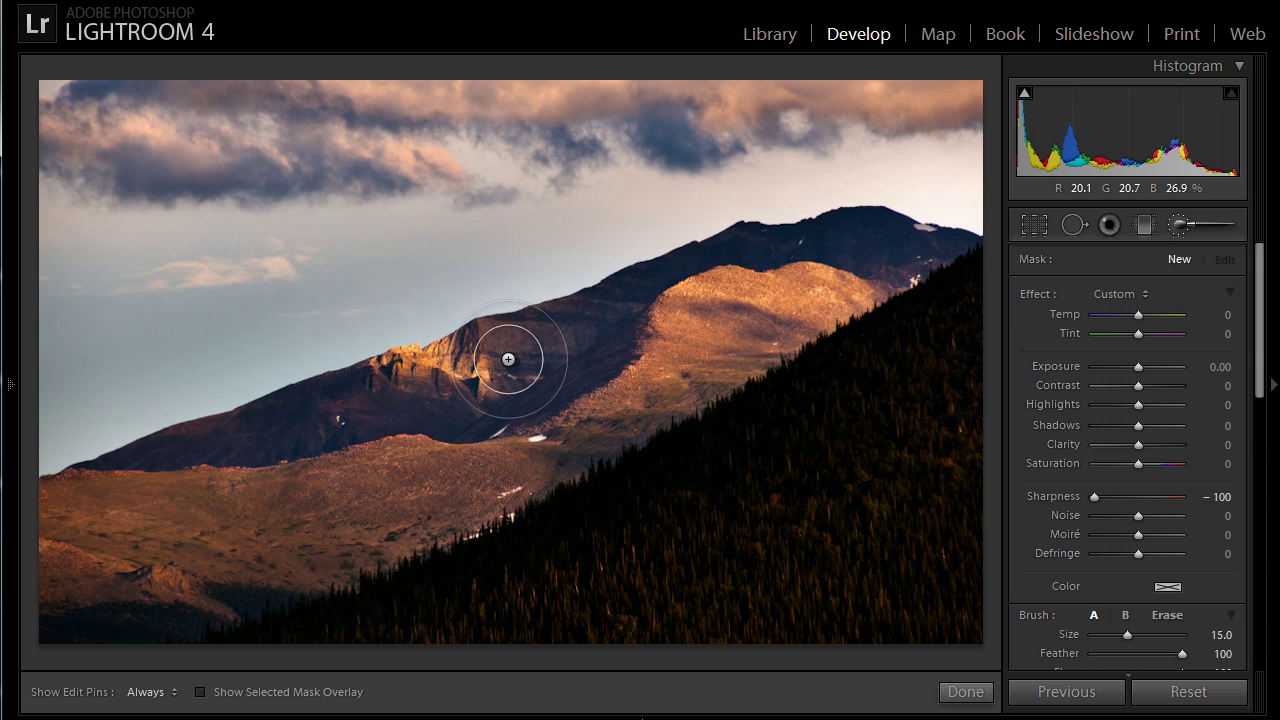
key("h")
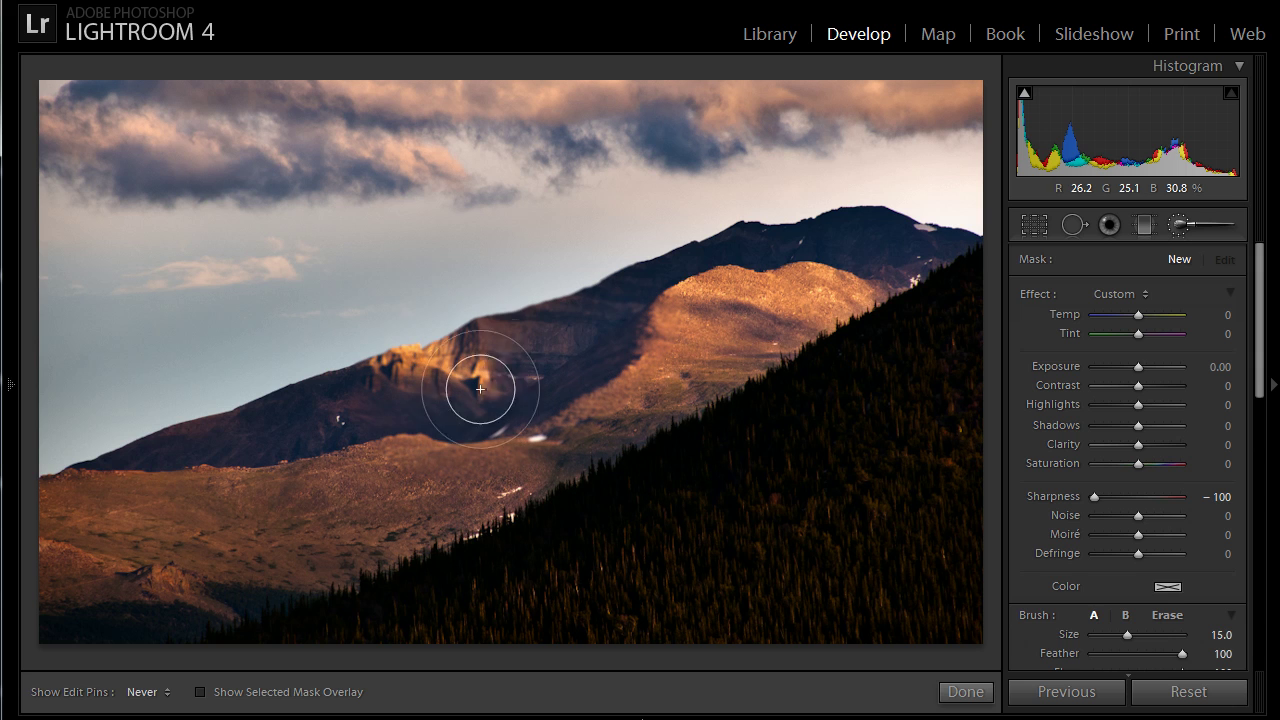
key("h")
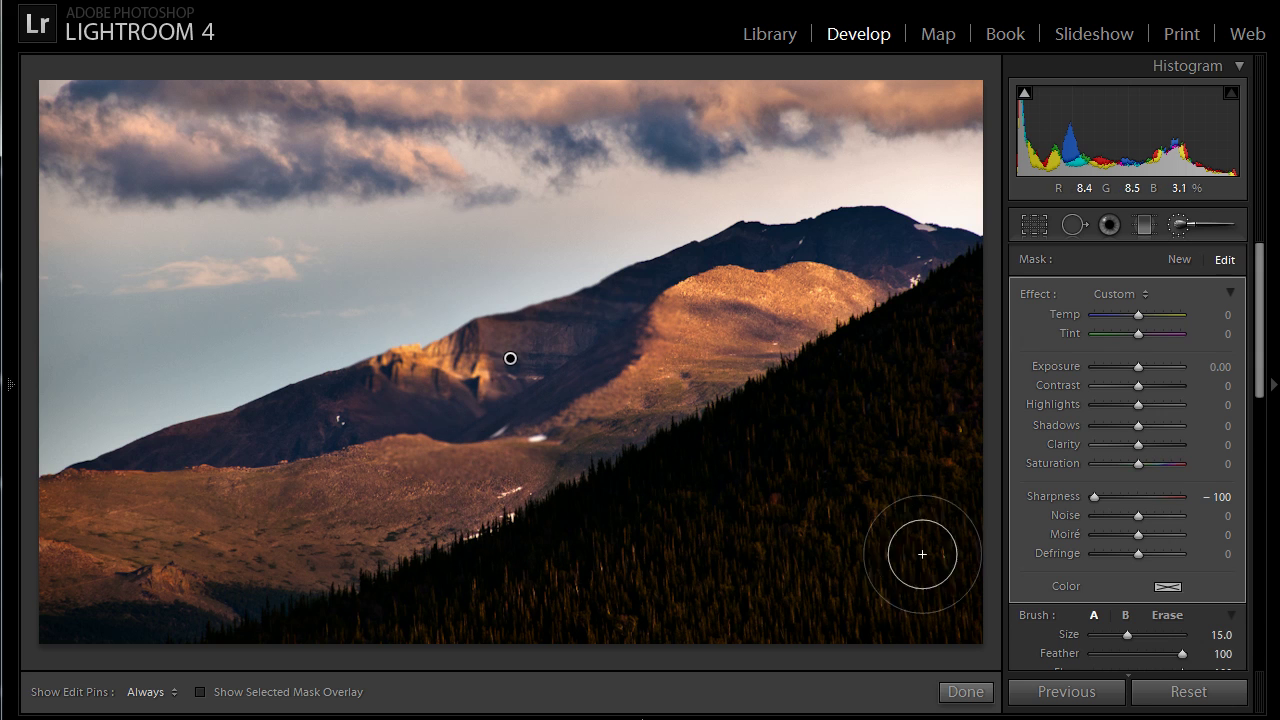
left_click(1188, 692)
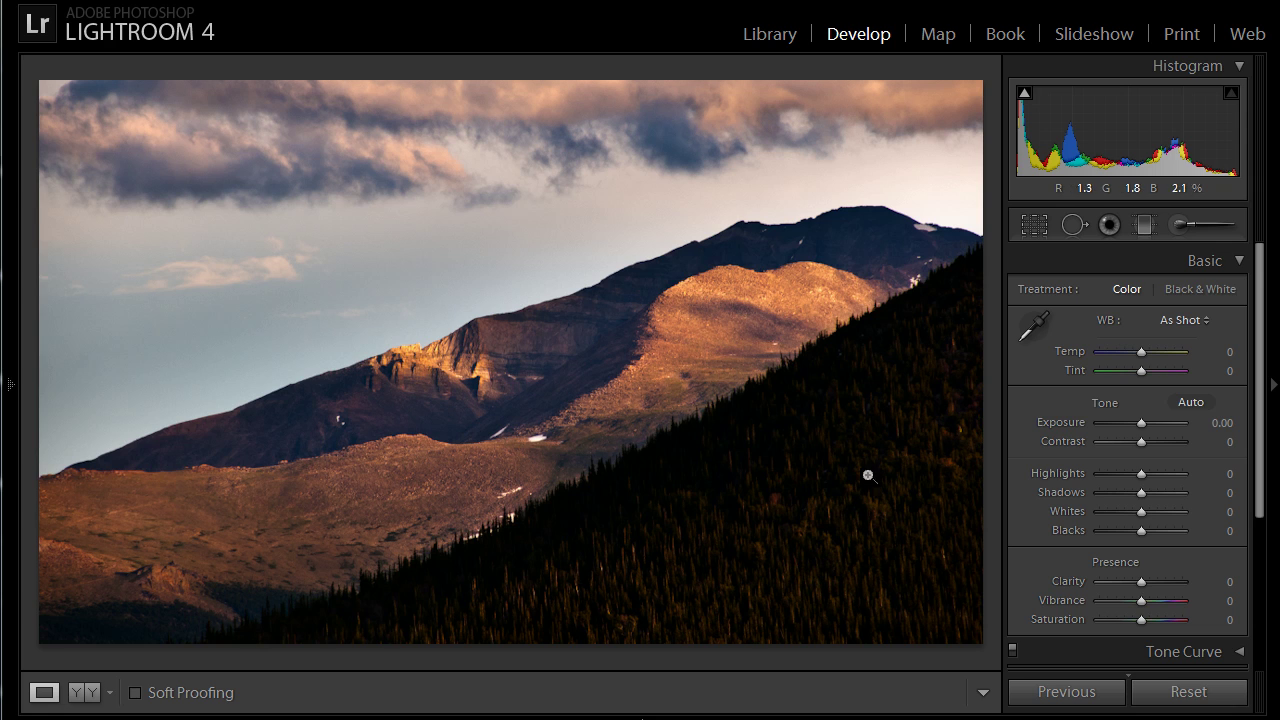
- Add a graduated filter with Sharpness -100 and align it along the edge of the dark forested slope
left_click(1146, 225)
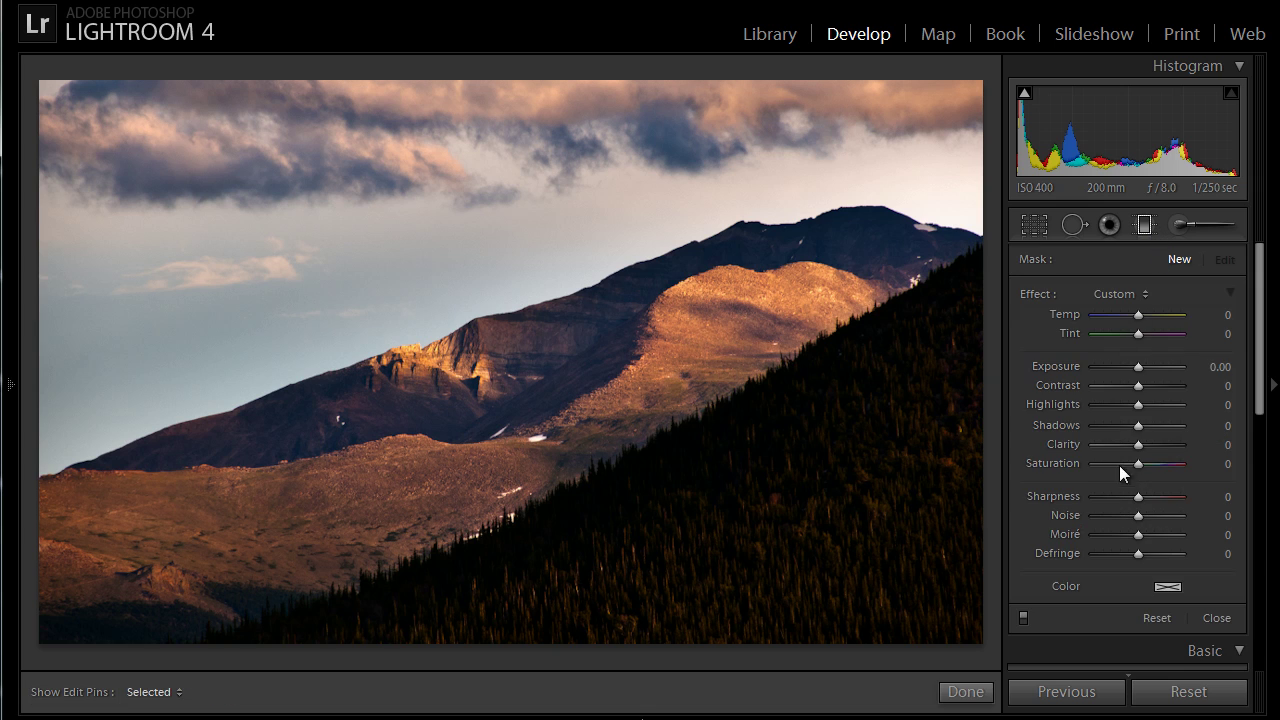
left_click_drag(1132, 494, 1050, 494)
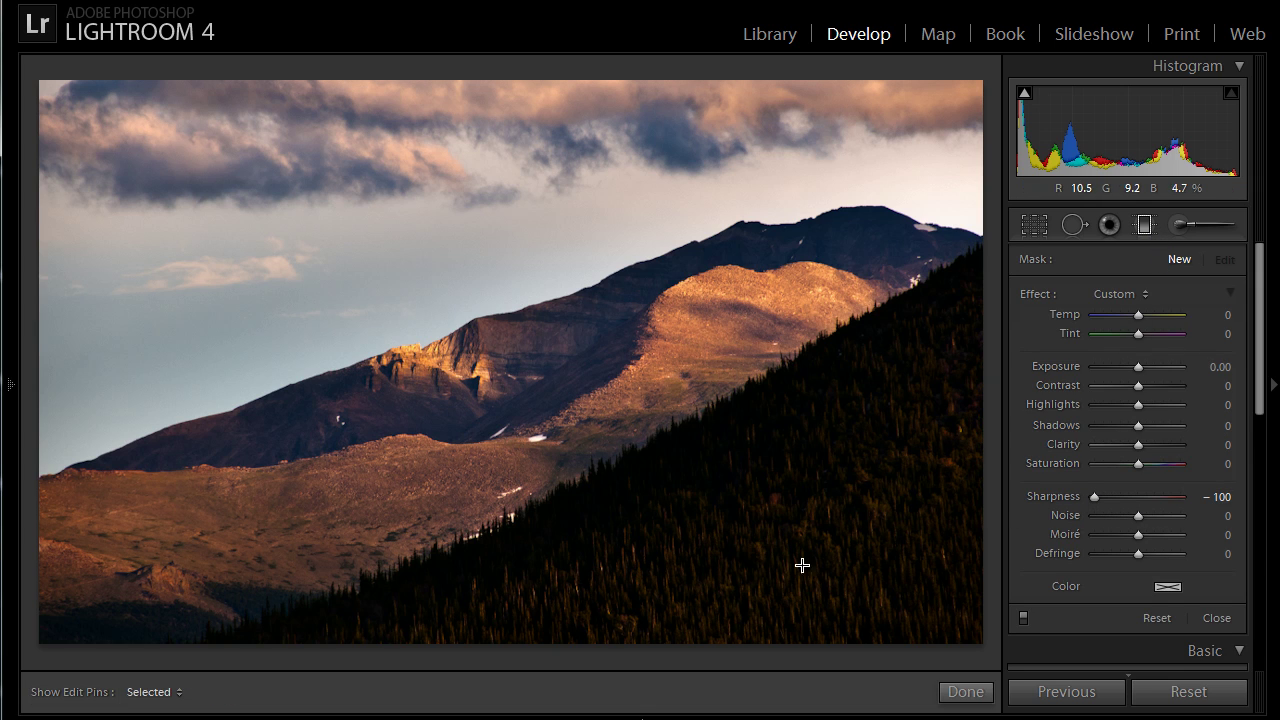
left_click_drag(802, 565, 690, 406)
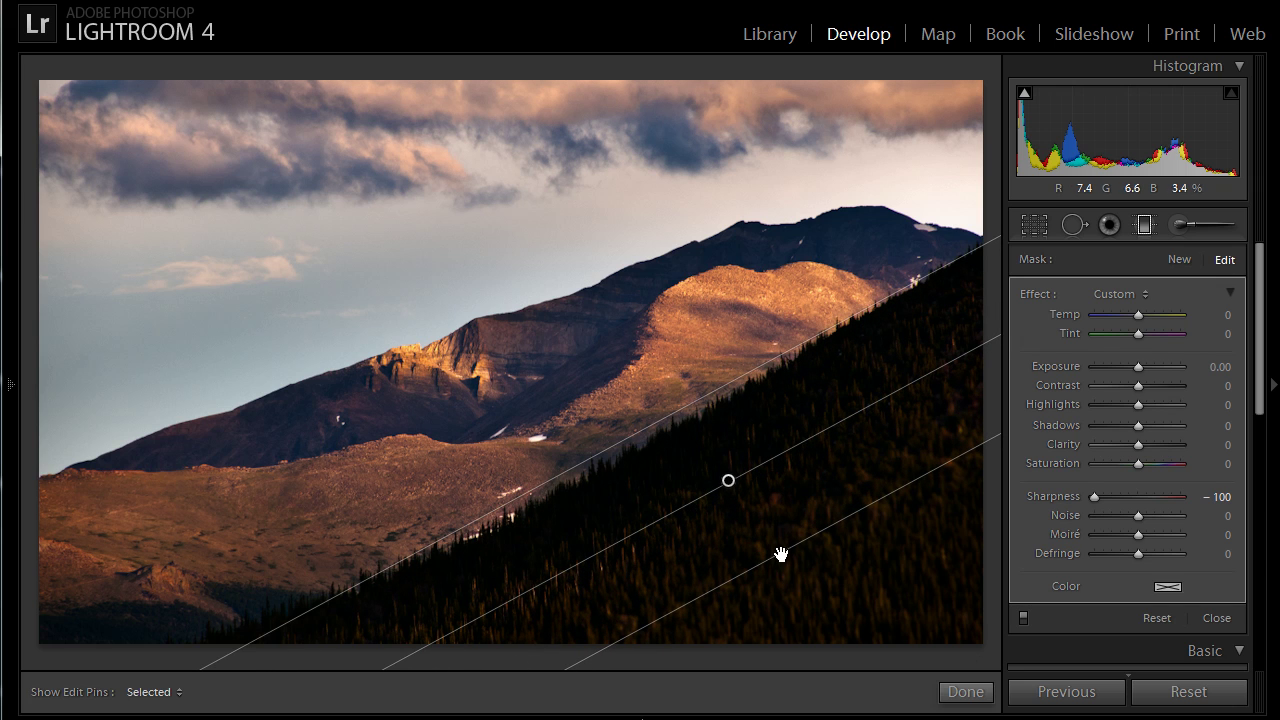
left_click_drag(781, 555, 703, 436)
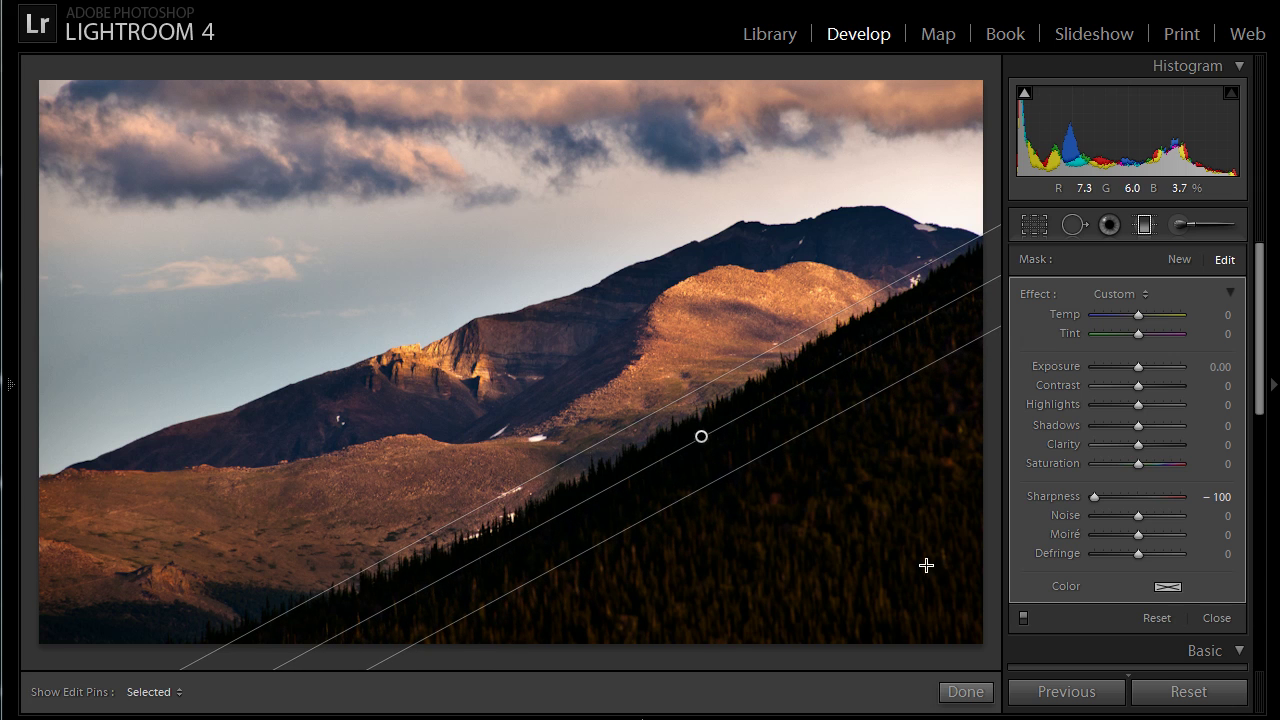
- Stack a second graduated filter with Sharpness -100 over the same forested slope and close the tool
left_click(1176, 259)
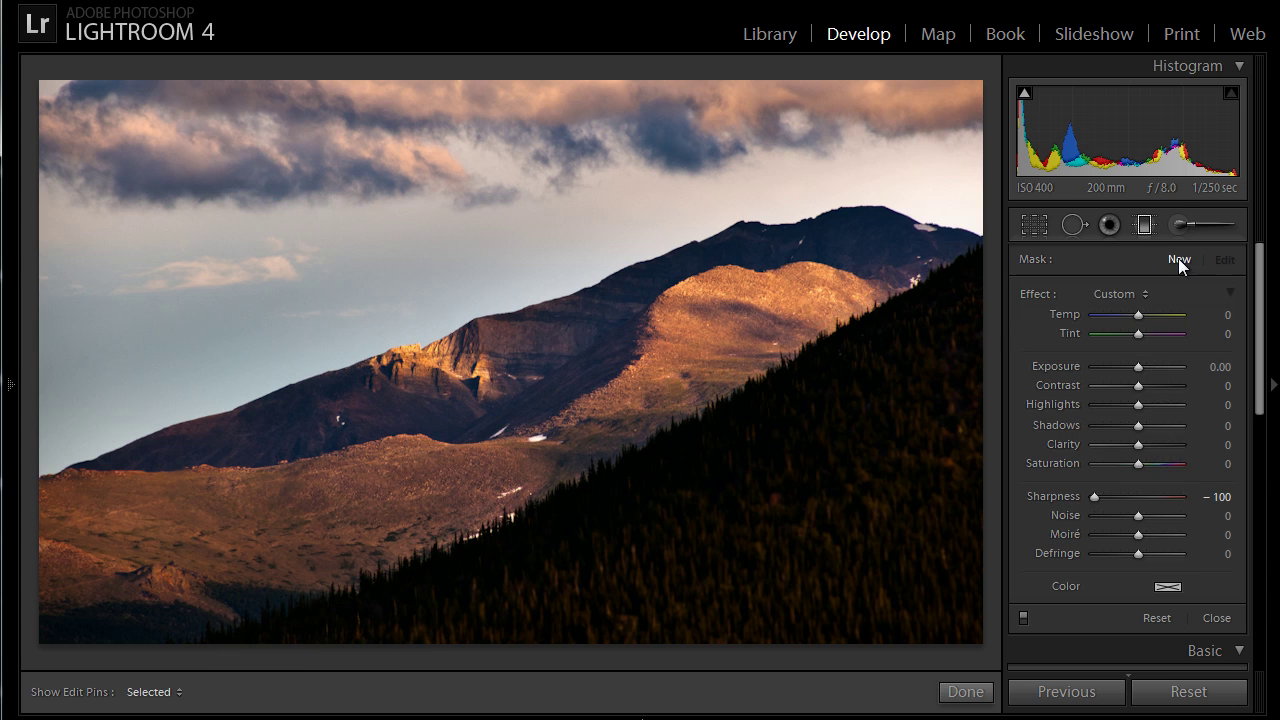
left_click_drag(747, 527, 664, 405)
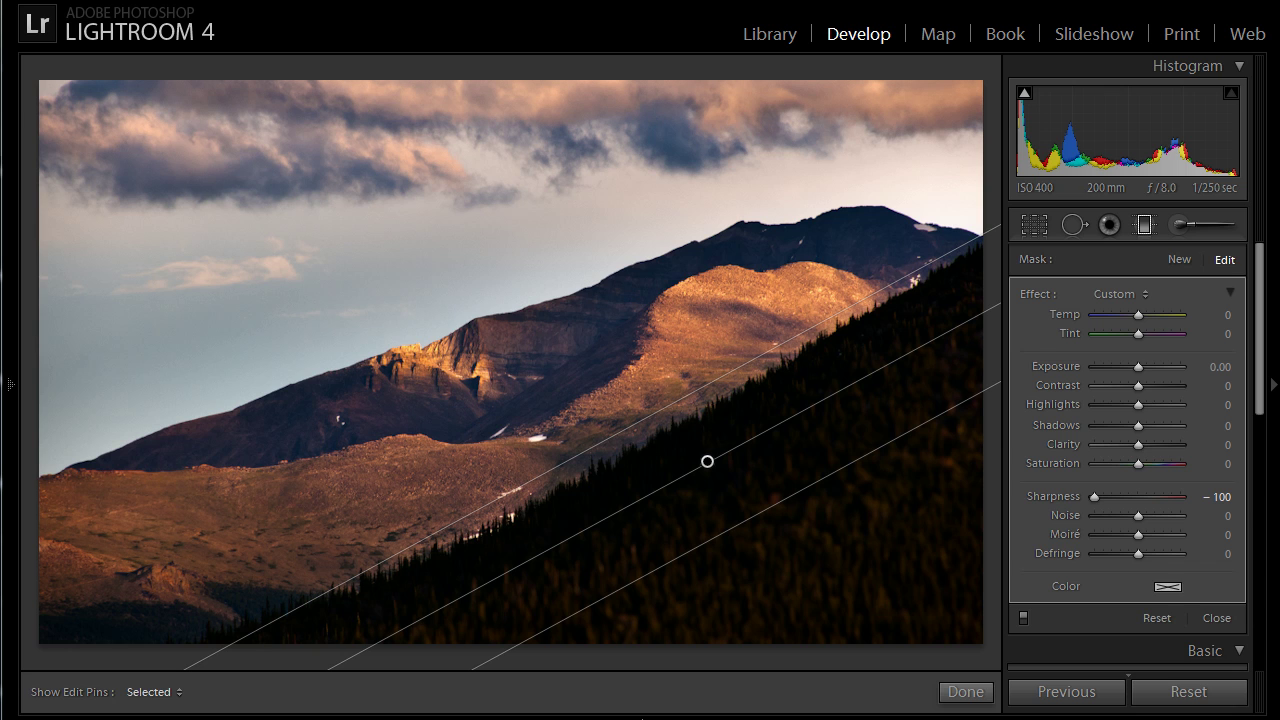
key("m")
- Open the photo of the girl with the basket, _DSC3975.NEF, for editing and hide the filmstrip again
key("F6")
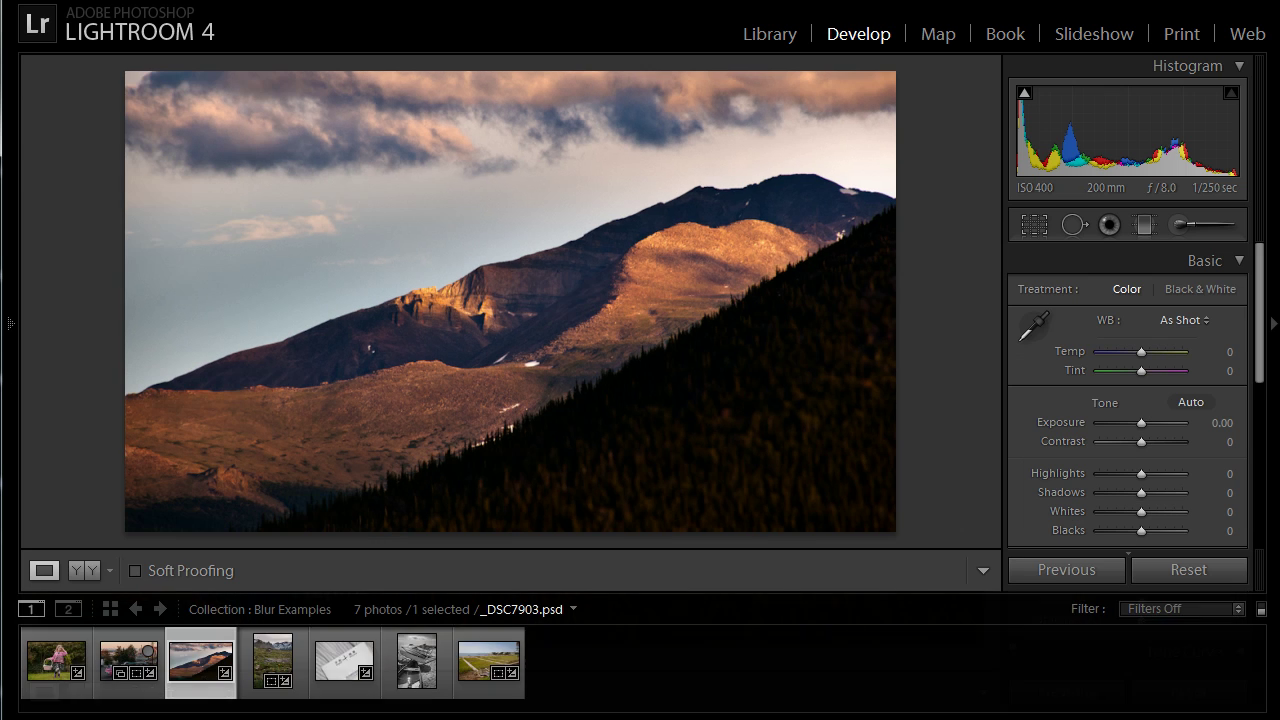
left_click(72, 667)
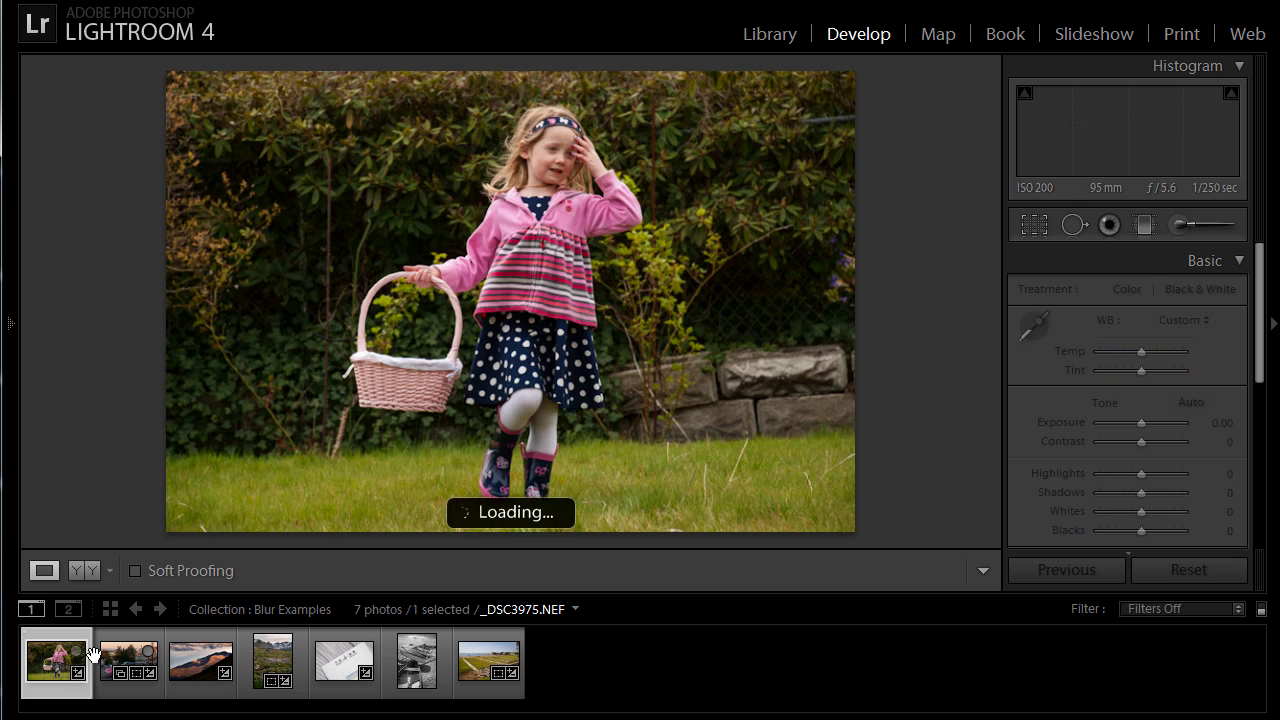
key("F6")
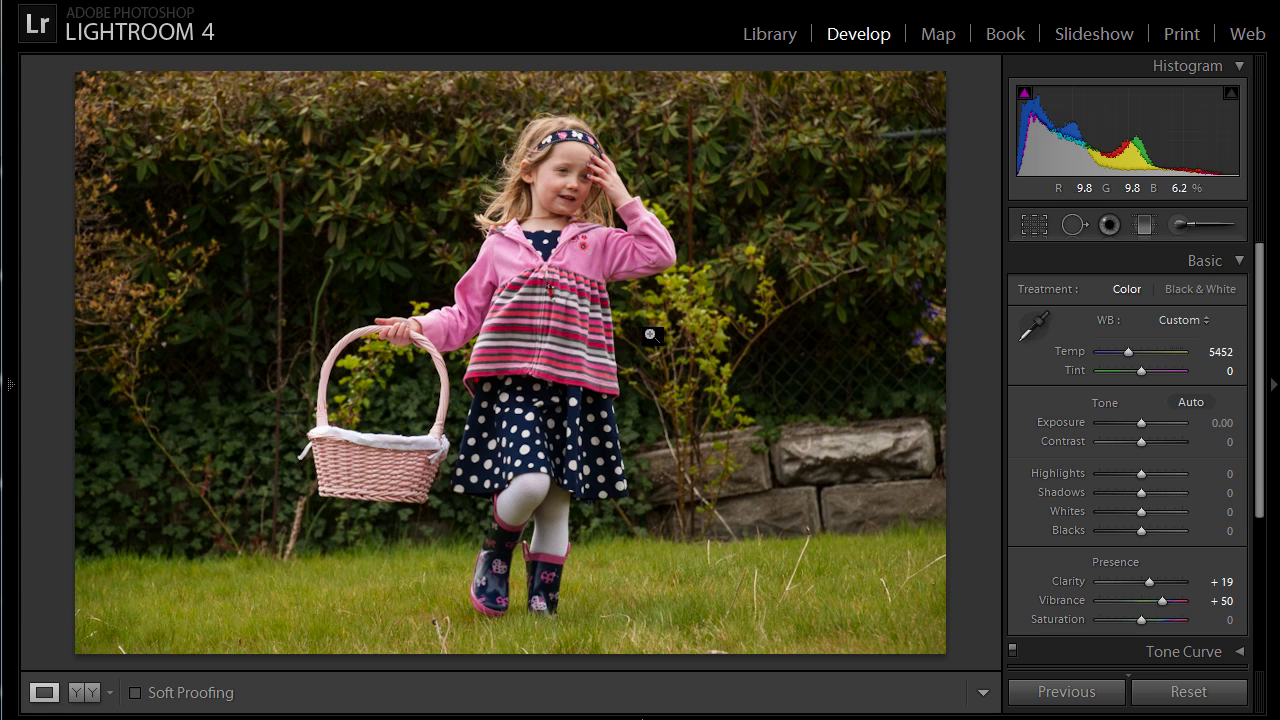
- Brush Sharpness -100 over the background on both sides of the girl, enlarging the brush to 22 and showing the mask overlay
key("k")
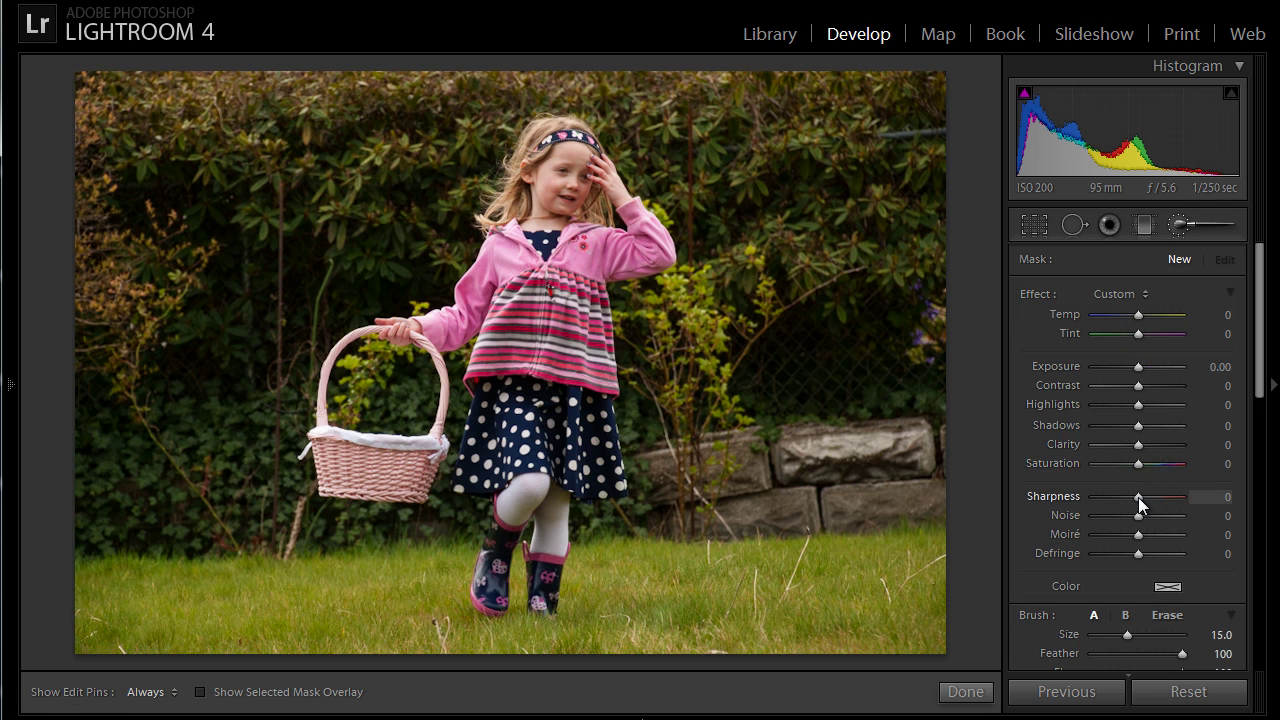
left_click_drag(1138, 497, 1091, 499)
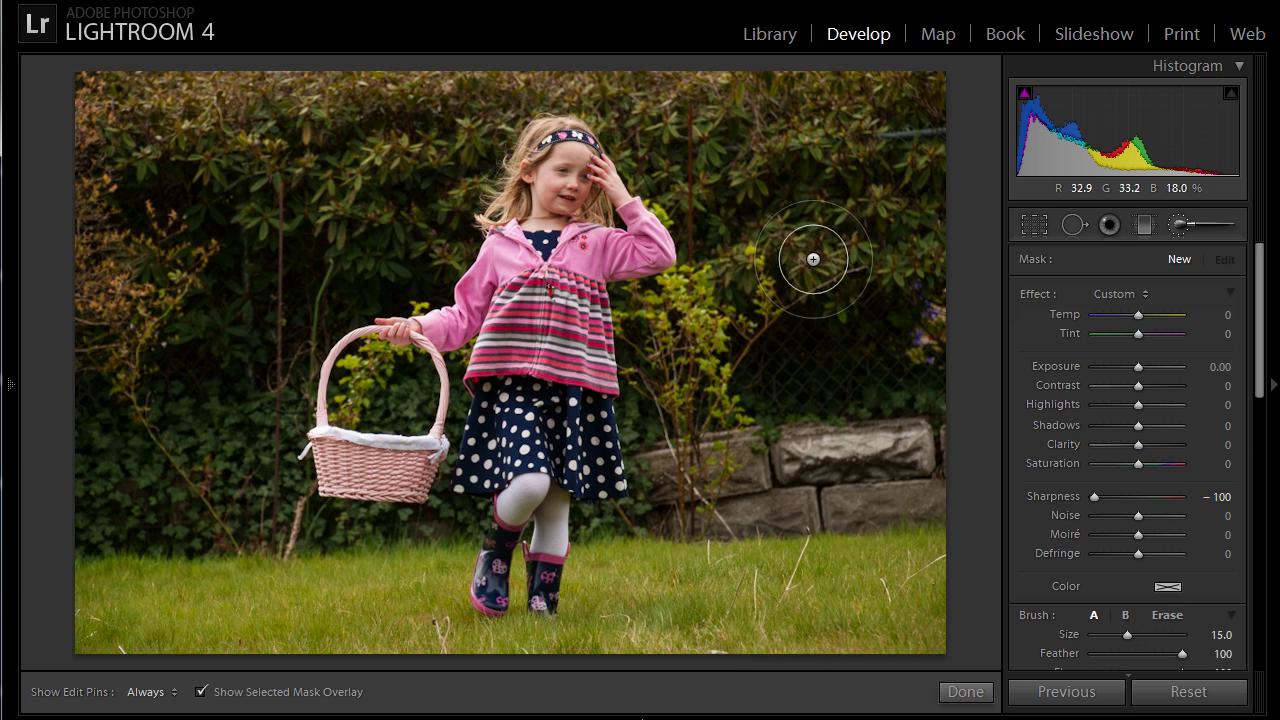
scroll(806, 258, "up", 7)
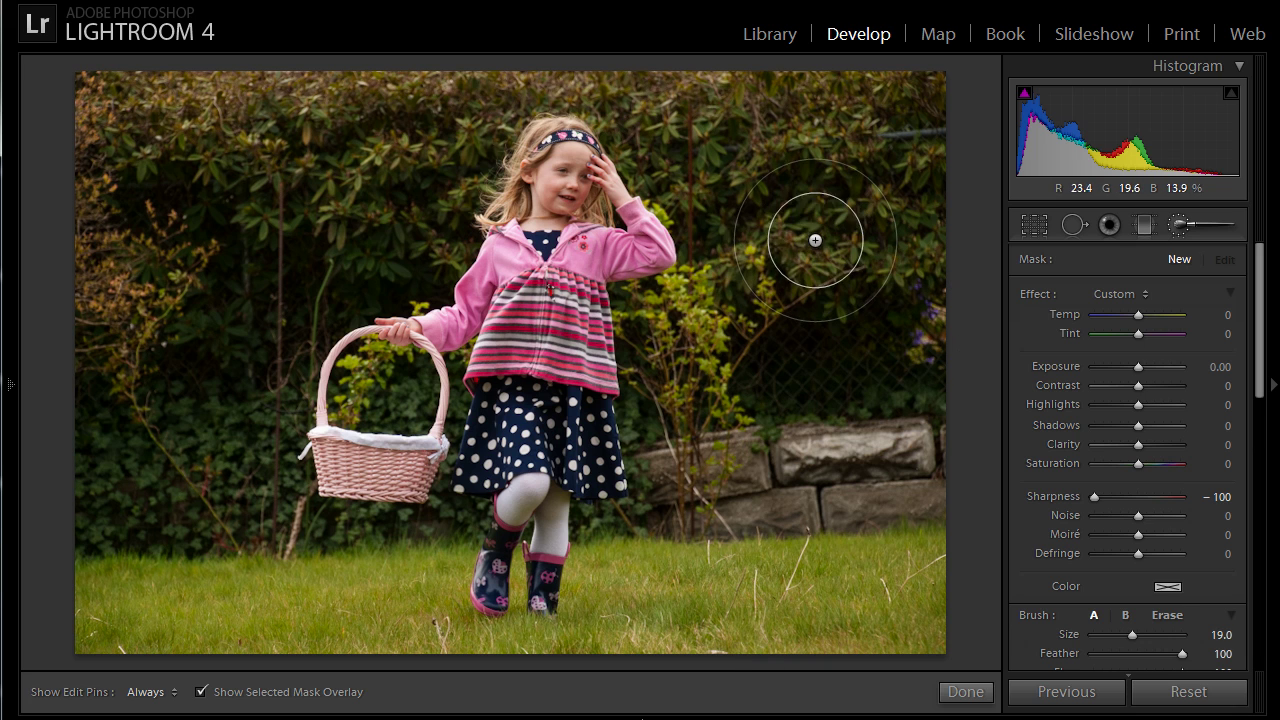
key("h")
mouse_move(793, 165)
left_mouse_down()
mouse_move(789, 149)
mouse_move(735, 127)
mouse_move(914, 129)
mouse_move(732, 110)
mouse_move(857, 157)
mouse_move(849, 286)
mouse_move(757, 366)
mouse_move(918, 241)
mouse_move(894, 449)
left_mouse_up()
mouse_move(455, 140)
left_mouse_down()
mouse_move(109, 166)
mouse_move(176, 441)
mouse_move(97, 351)
mouse_move(200, 520)
left_mouse_up()
key("h")
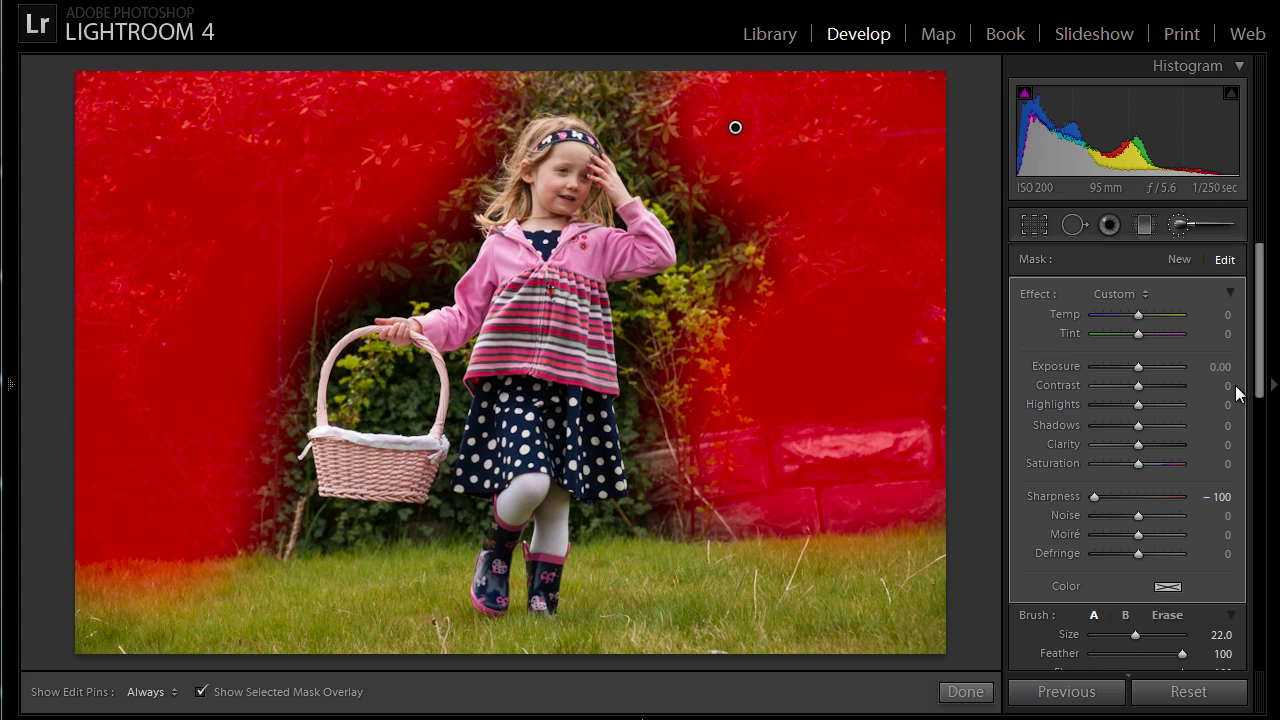
- Paint the remaining background close around the girl and inside the basket handle with Auto Mask on and brush size 12
left_click_drag(1260, 386, 1262, 443)
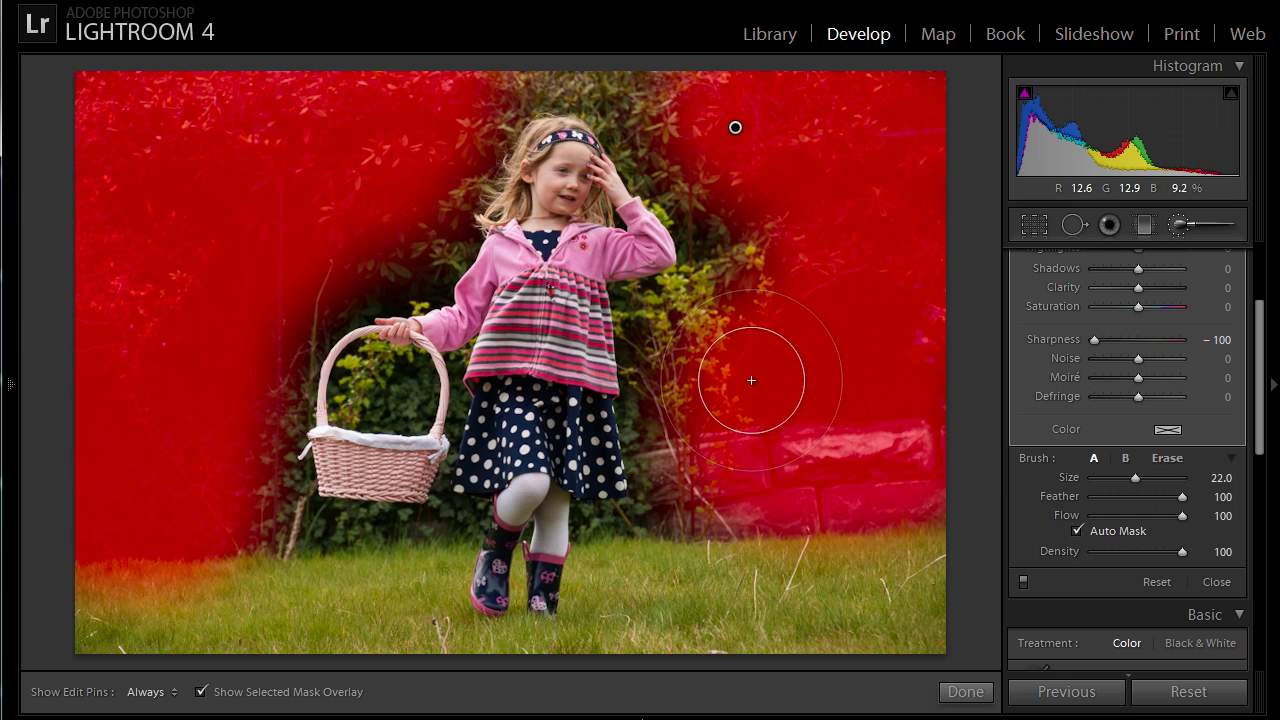
key("bracketleft")
key("bracketleft")
key("bracketleft")
key("bracketleft")
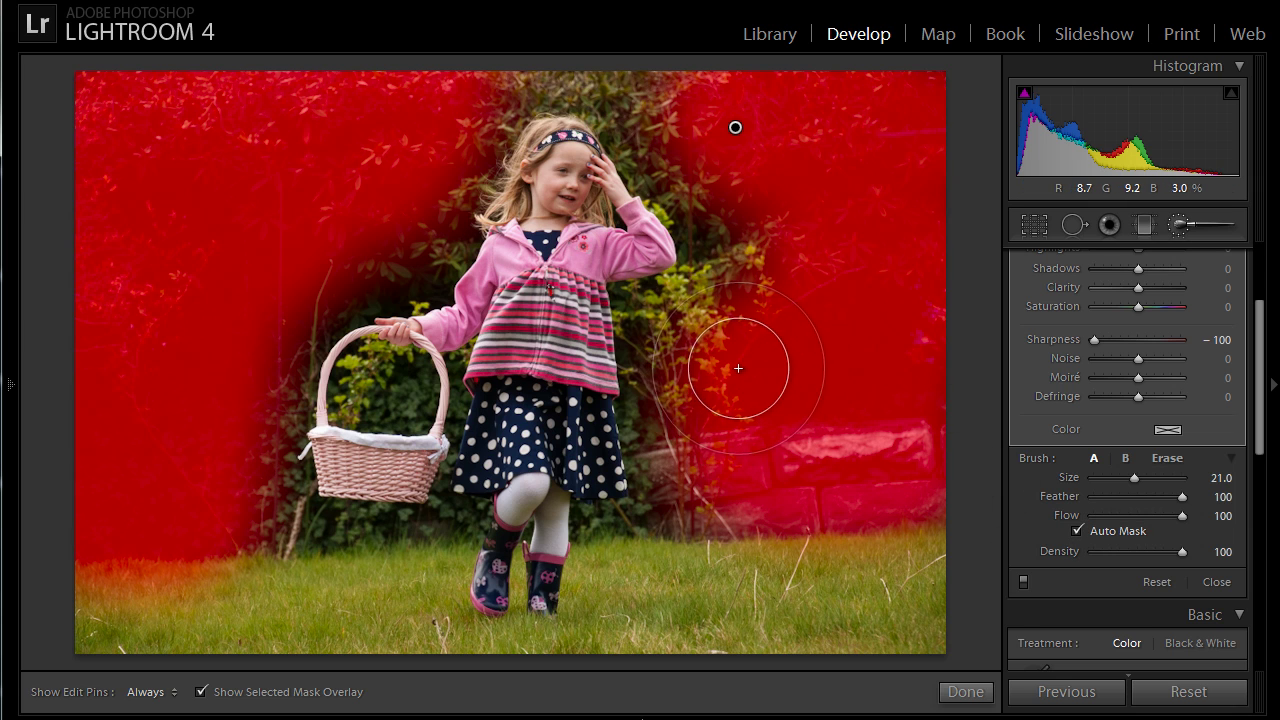
key("bracketleft")
key("bracketleft")
key("bracketleft")
key("bracketleft")
key("bracketleft")
key("bracketleft")
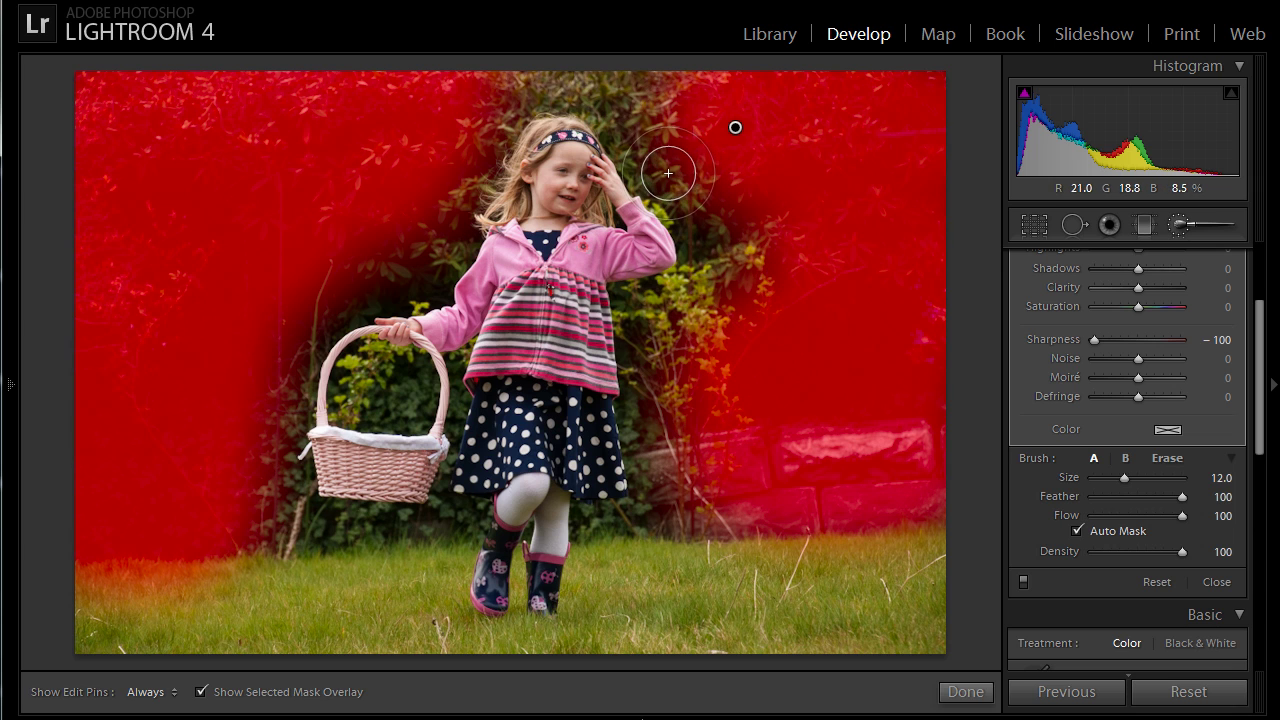
key("h")
mouse_move(677, 182)
left_mouse_down()
mouse_move(705, 269)
mouse_move(660, 305)
mouse_move(672, 290)
mouse_move(637, 300)
mouse_move(650, 490)
mouse_move(640, 515)
mouse_move(592, 526)
left_mouse_up()
mouse_move(620, 528)
left_mouse_down()
mouse_move(703, 533)
mouse_move(694, 346)
mouse_move(664, 322)
mouse_move(767, 278)
mouse_move(689, 174)
mouse_move(649, 153)
mouse_move(649, 164)
mouse_move(622, 102)
mouse_move(562, 83)
mouse_move(503, 92)
mouse_move(726, 75)
mouse_move(611, 85)
mouse_move(626, 115)
mouse_move(597, 96)
mouse_move(539, 93)
mouse_move(467, 177)
mouse_move(434, 290)
mouse_move(375, 298)
mouse_move(409, 248)
mouse_move(350, 261)
mouse_move(323, 295)
mouse_move(370, 213)
mouse_move(265, 435)
mouse_move(286, 527)
mouse_move(342, 532)
mouse_move(248, 538)
mouse_move(459, 521)
mouse_move(444, 475)
mouse_move(457, 358)
mouse_move(390, 415)
mouse_move(404, 378)
left_mouse_up()
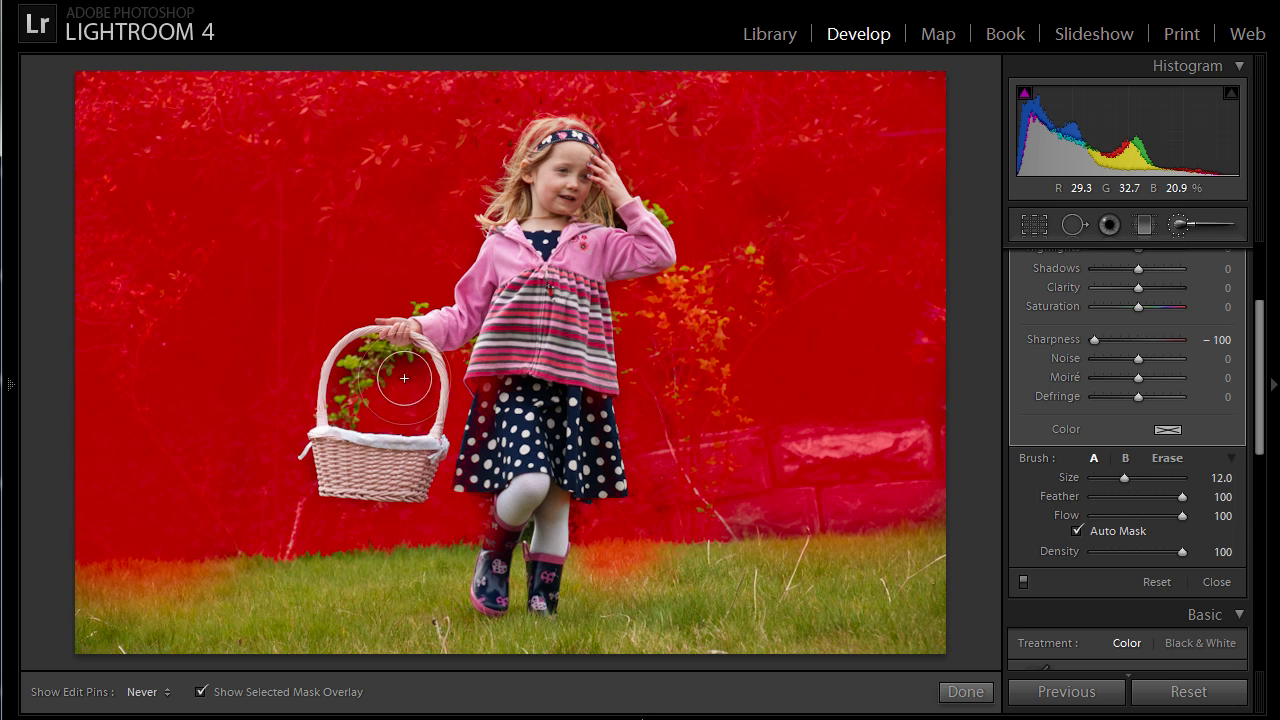
key("h")
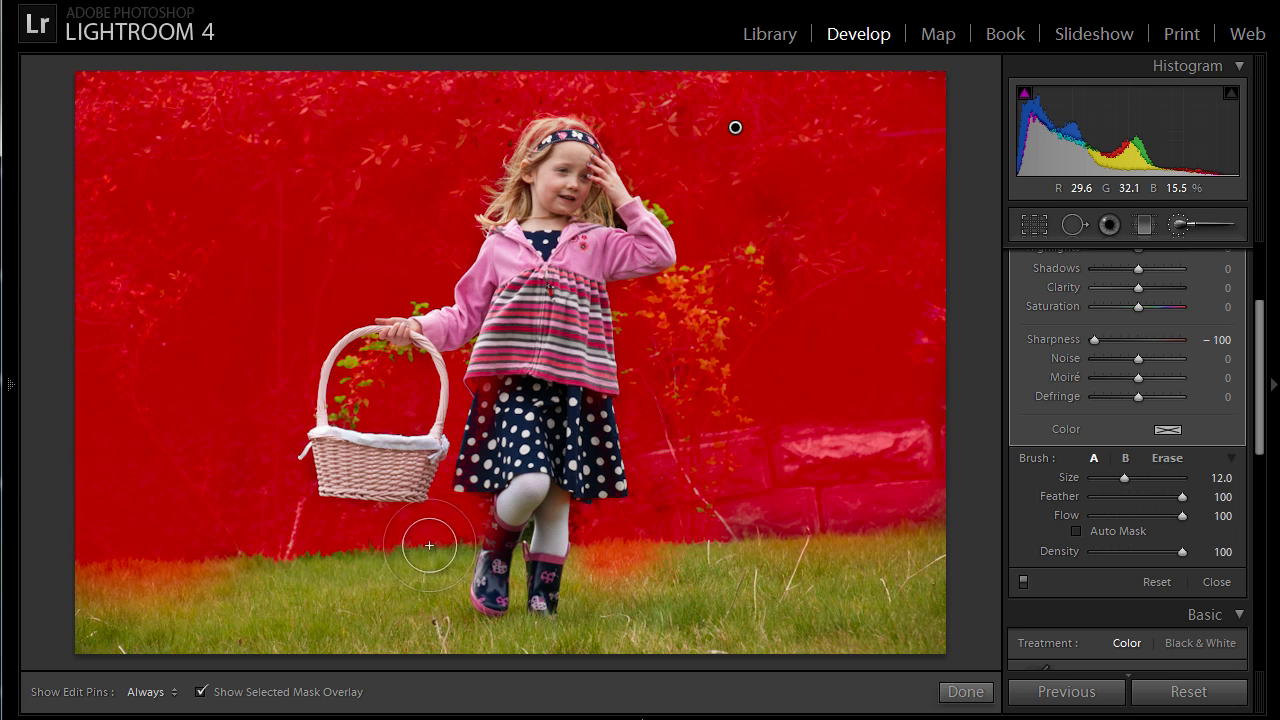
- Extend the mask along the far edge of the grass beside the girl's boots with Auto Mask off and brush size 7
key("h")
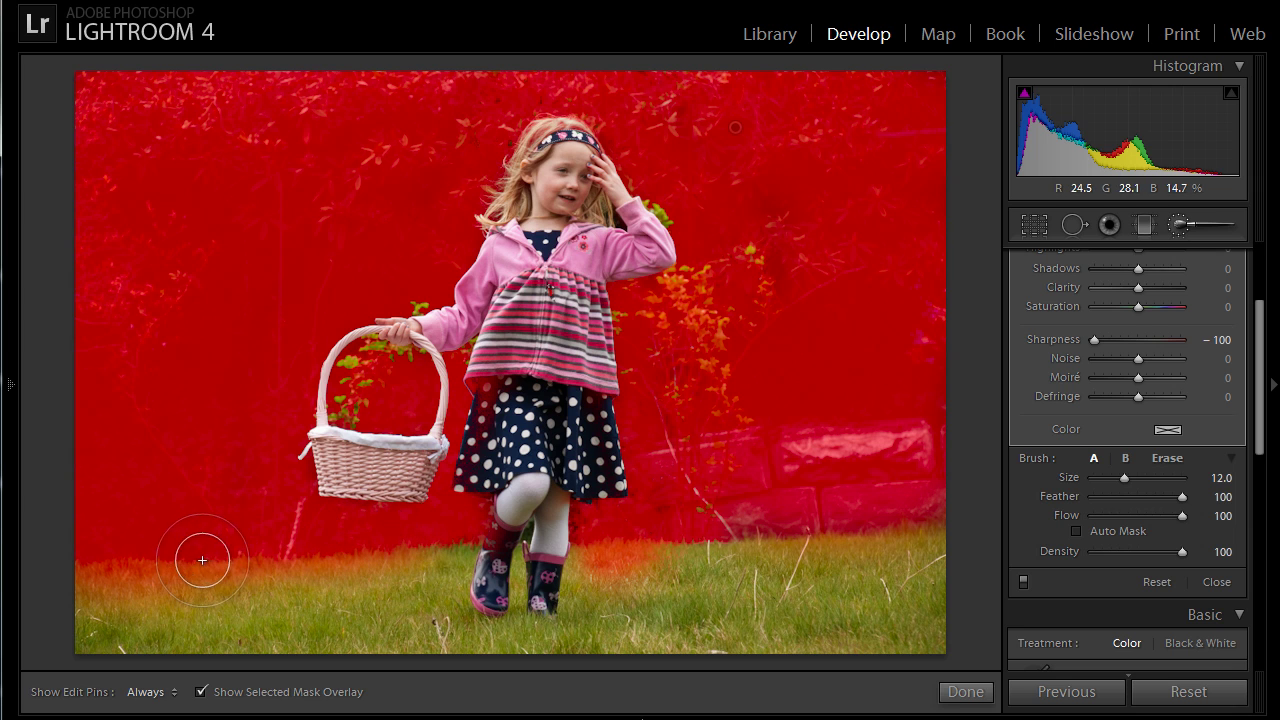
key("h")
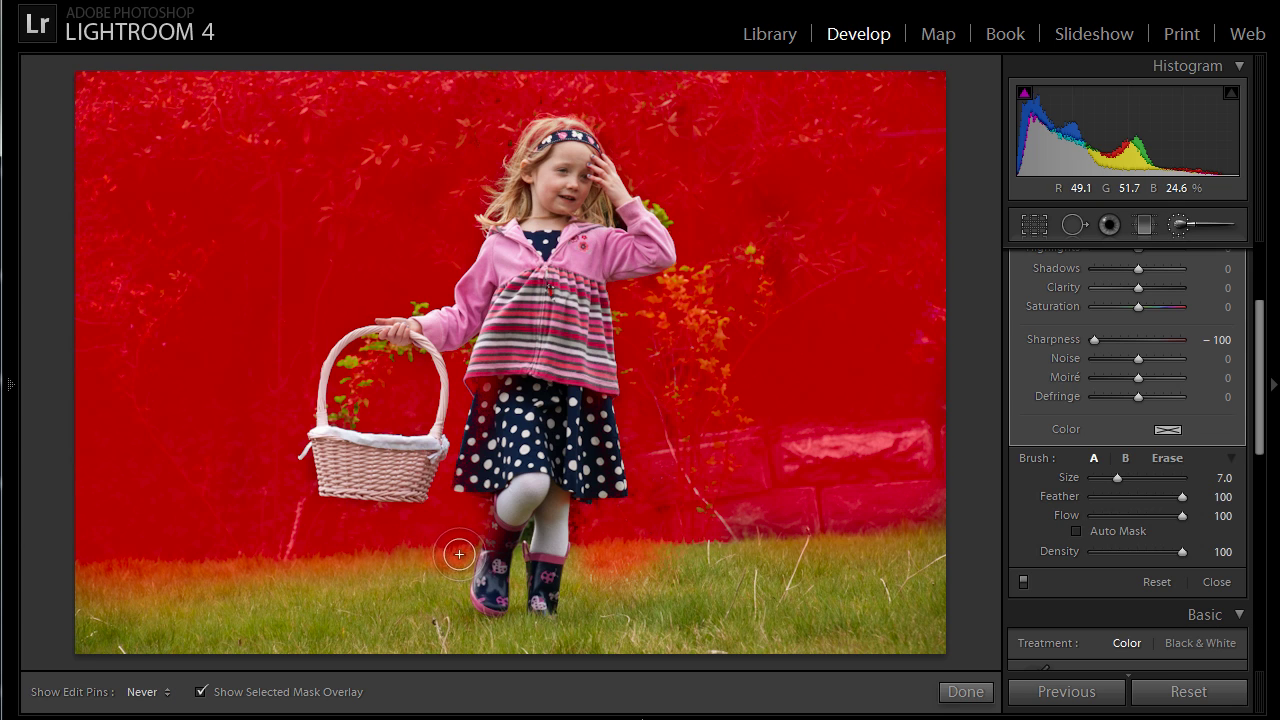
key("h")
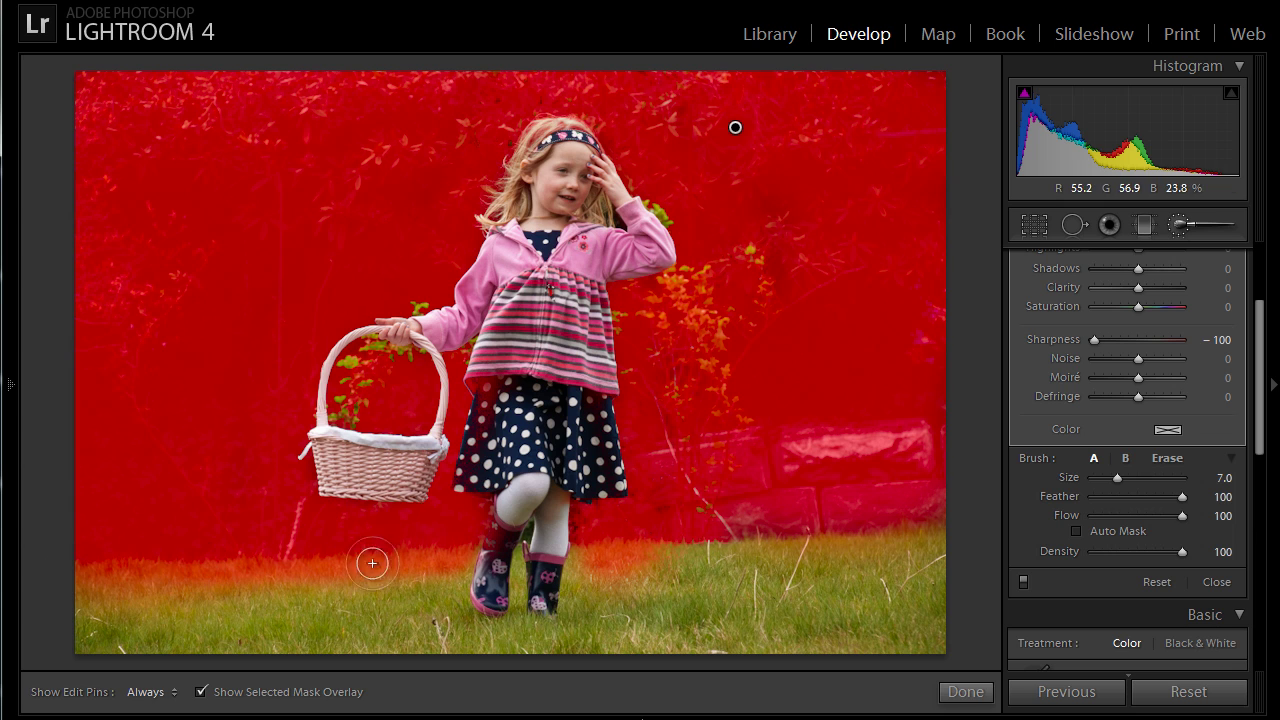
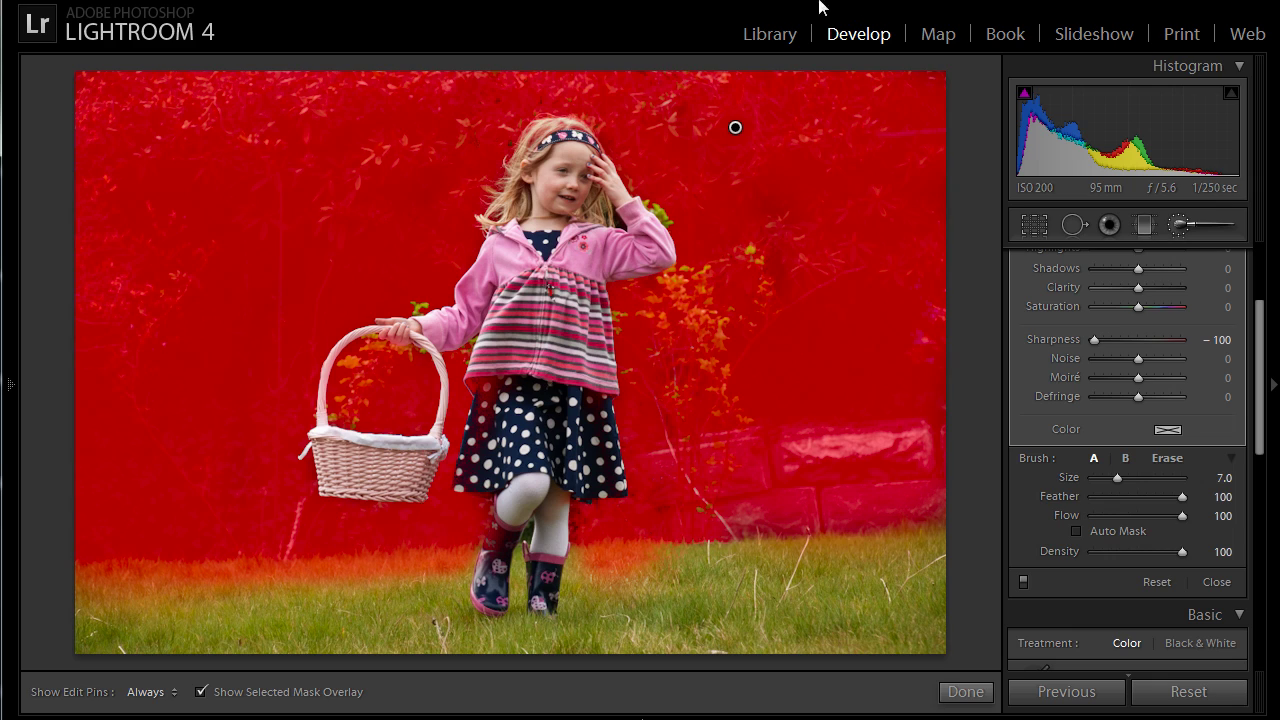
- Erase the mask spilling onto the girl's polka-dot skirt below the striped jacket, using a smaller brush
key("z")
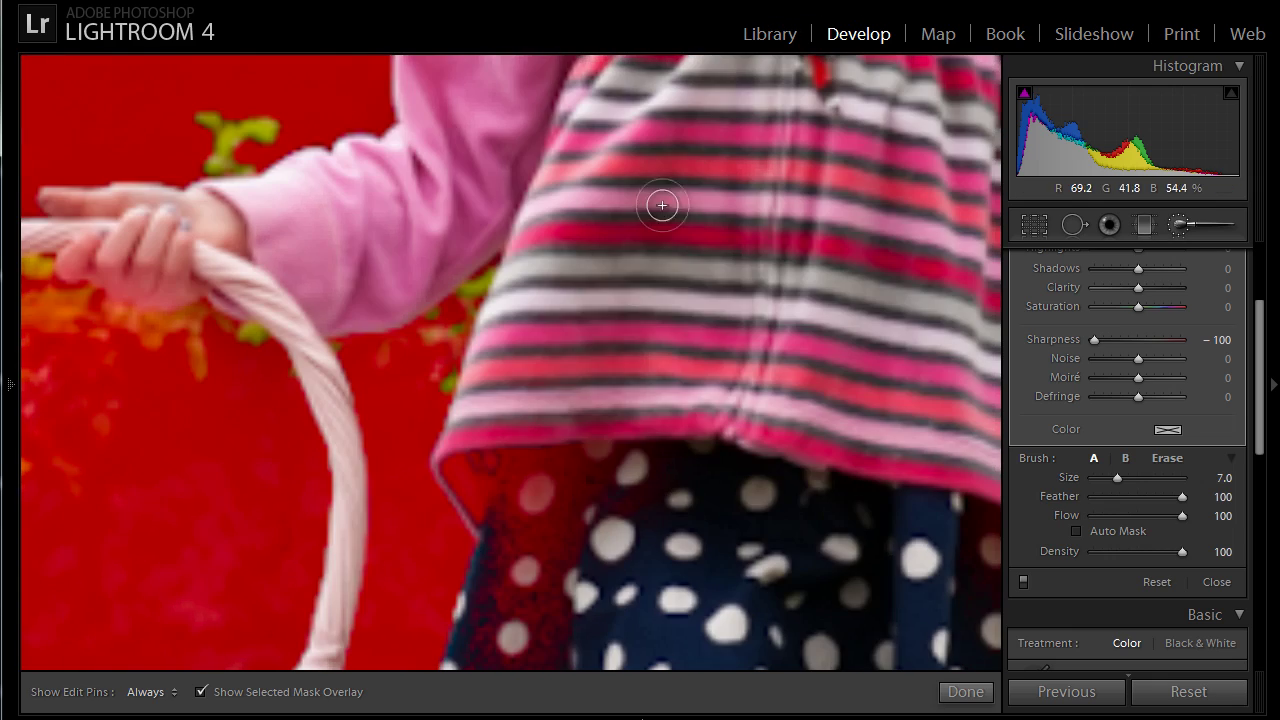
left_click_drag(605, 495, 638, 255)
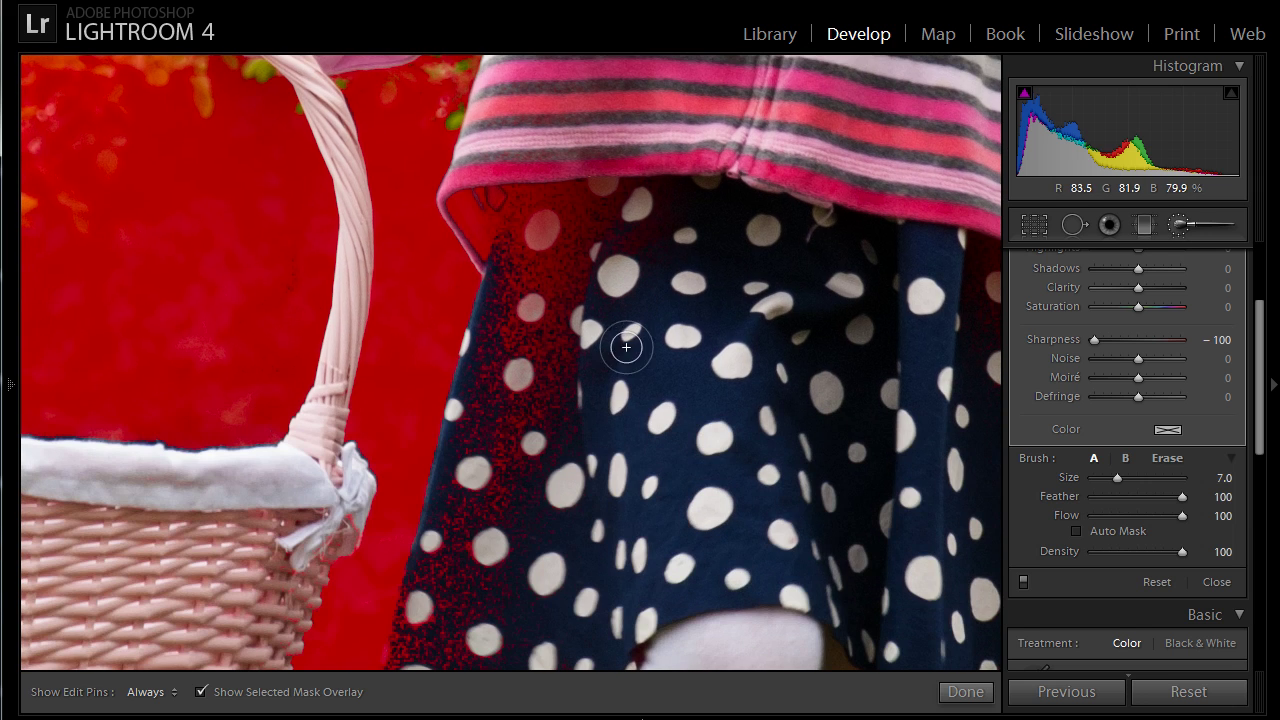
key("bracketleft")
key("bracketleft")
key("alt")
key("h")
mouse_move(543, 303)
left_mouse_down()
mouse_move(512, 336)
mouse_move(530, 268)
mouse_move(472, 233)
mouse_move(528, 219)
mouse_move(536, 242)
mouse_move(610, 220)
mouse_move(635, 231)
mouse_move(634, 265)
mouse_move(552, 342)
mouse_move(516, 421)
mouse_move(524, 342)
mouse_move(473, 402)
mouse_move(497, 369)
mouse_move(520, 460)
mouse_move(596, 345)
mouse_move(546, 487)
mouse_move(560, 382)
mouse_move(496, 425)
mouse_move(481, 338)
mouse_move(492, 308)
mouse_move(594, 277)
left_mouse_up()
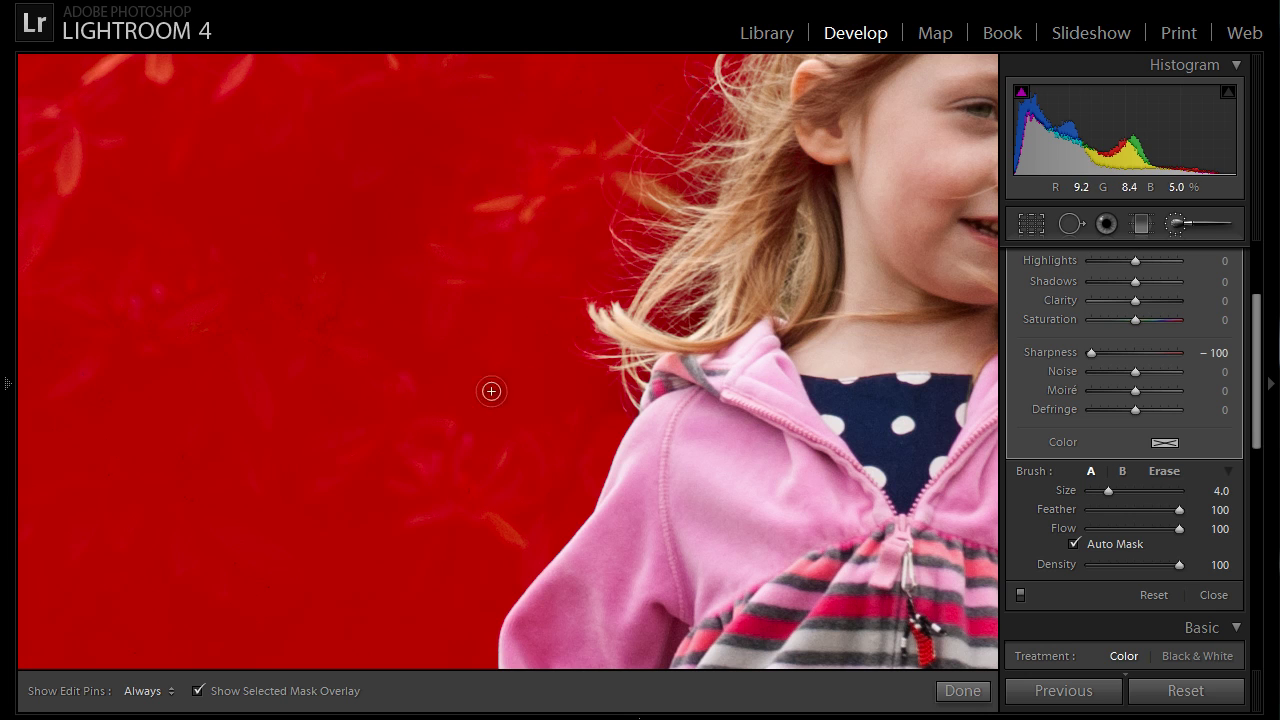
- Hide the mask overlay and erase the blur around the girl's hair and jacket edge with eraser size 5 and Auto Mask off
left_click(199, 691)
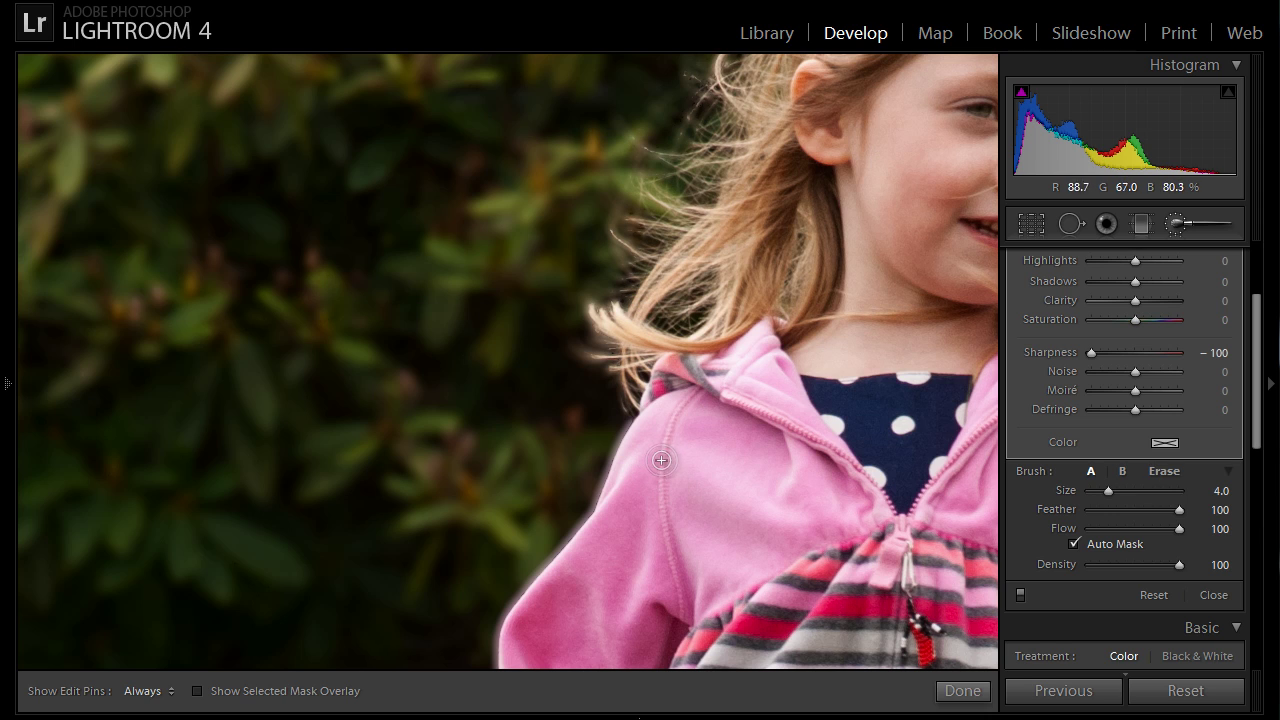
key("alt")
key("h")
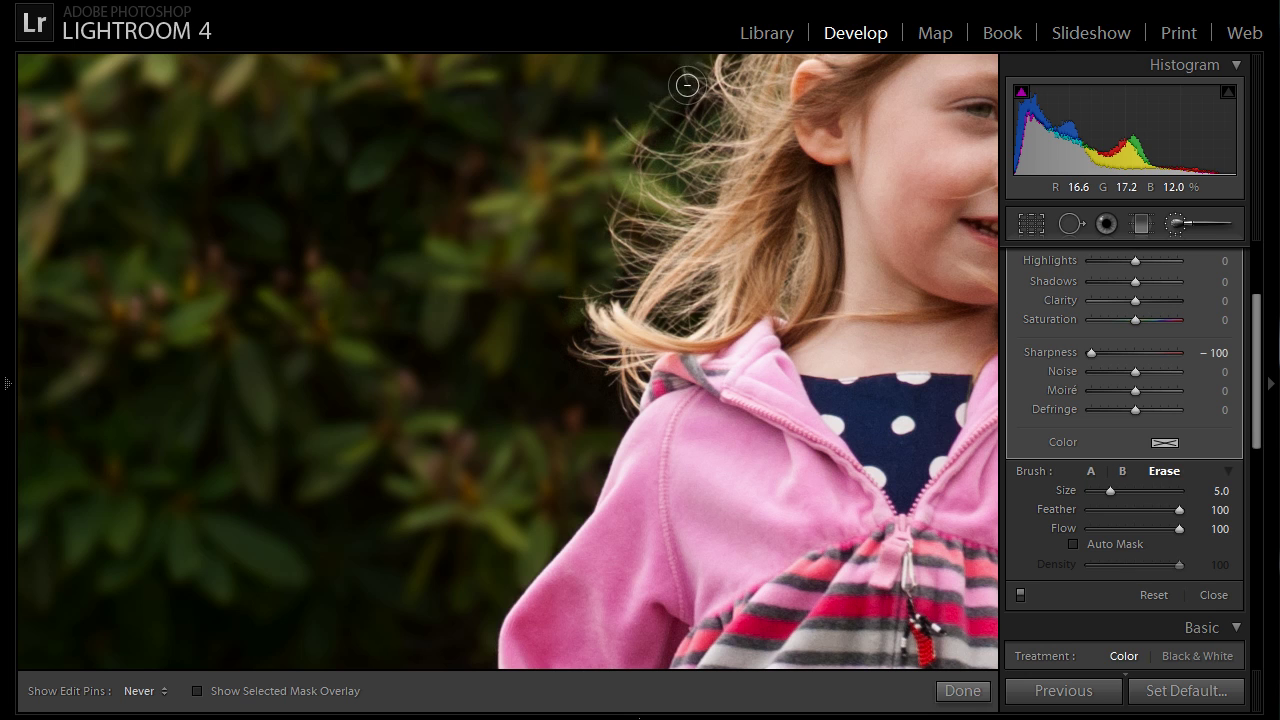
key("h")
key("h")
key("h")
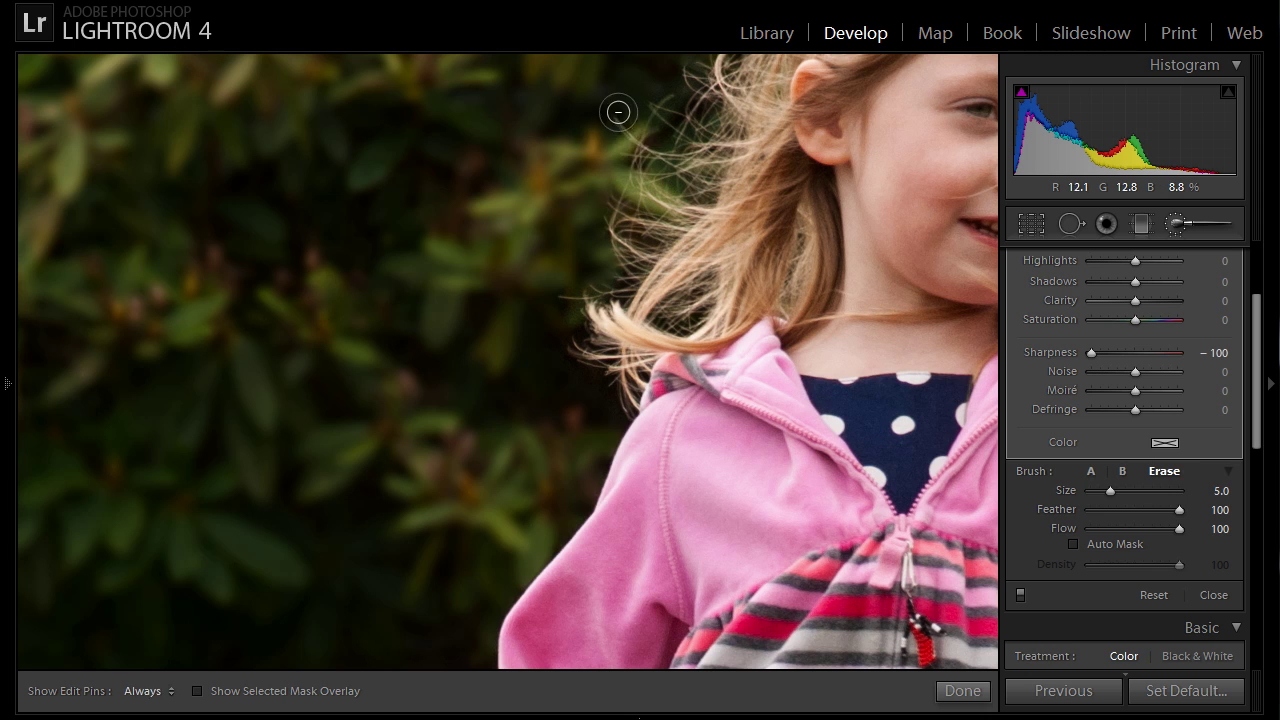
key("alt")
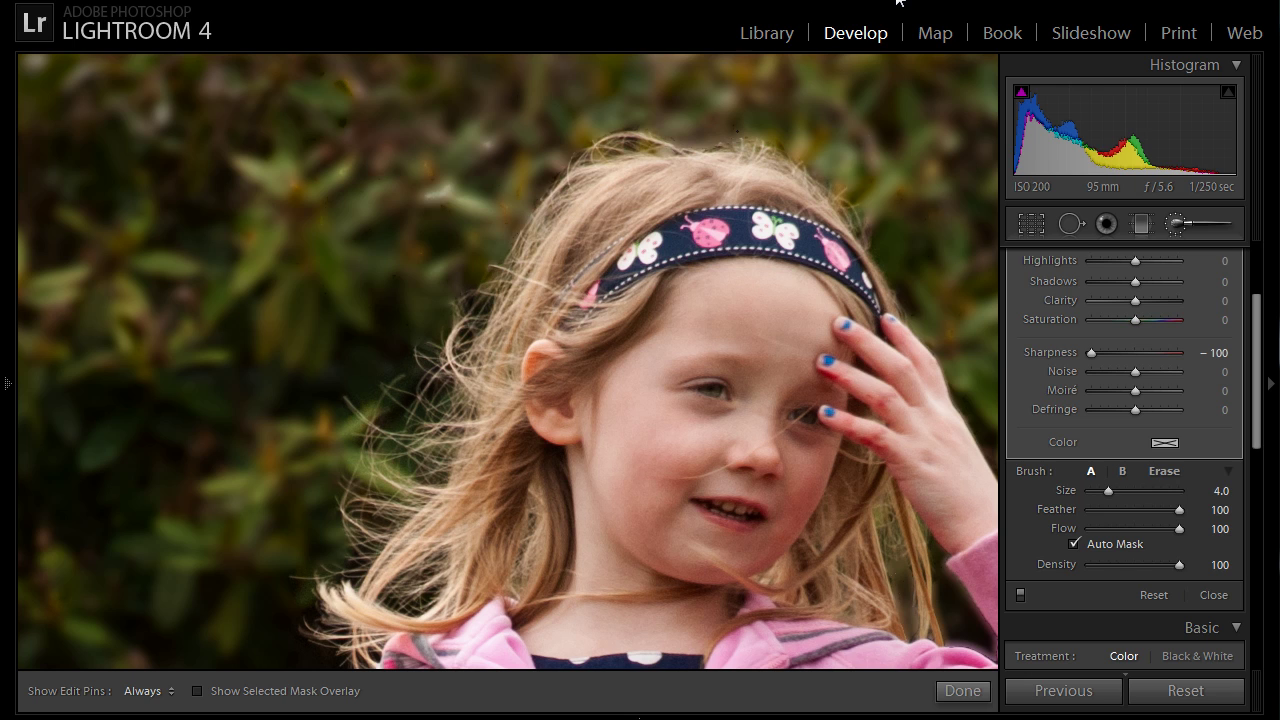
- Compare the whole photo with the brush adjustments turned off and on
key("z")
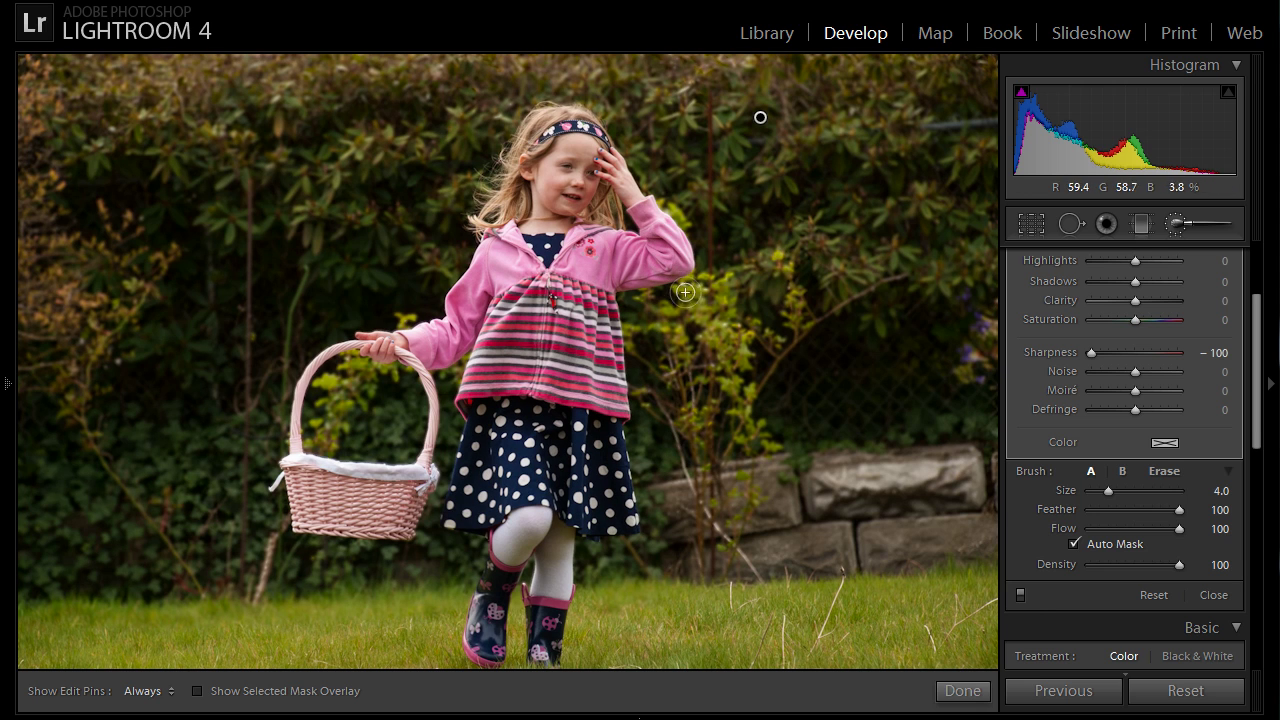
scroll(685, 292, "up", 3)
key("o")
scroll(1030, 622, "up", 1)
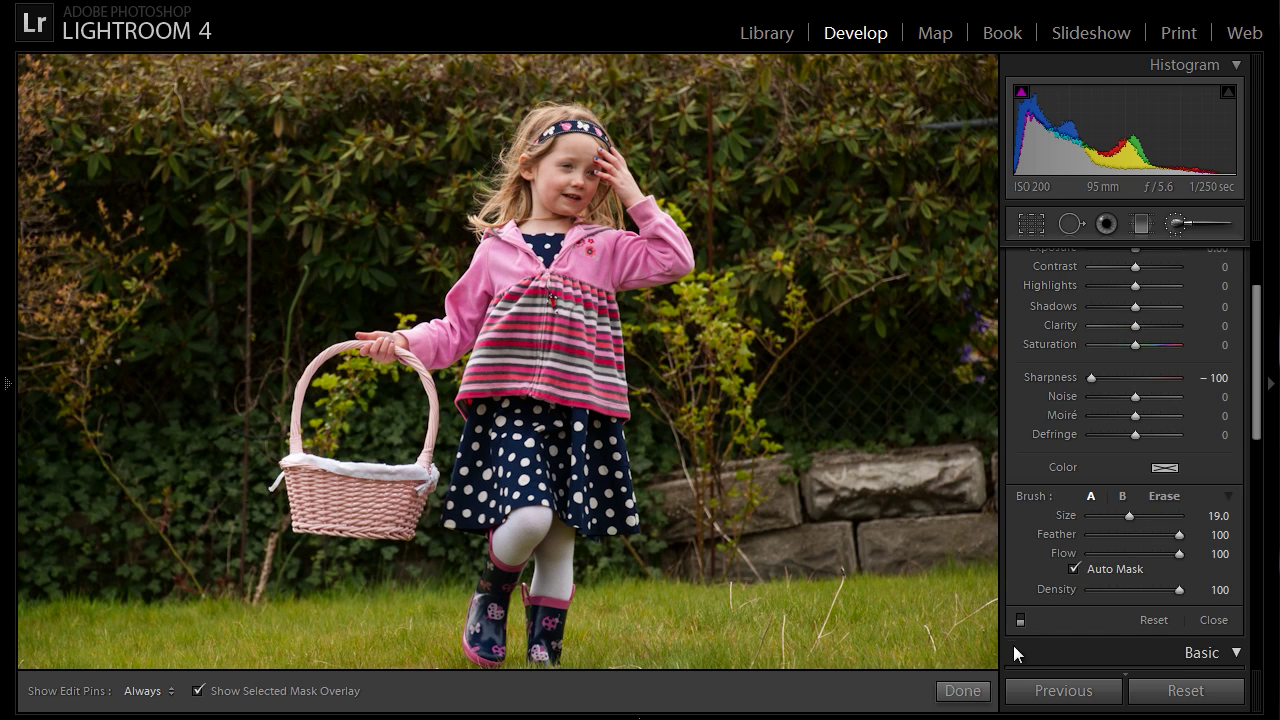
left_click(1019, 622)
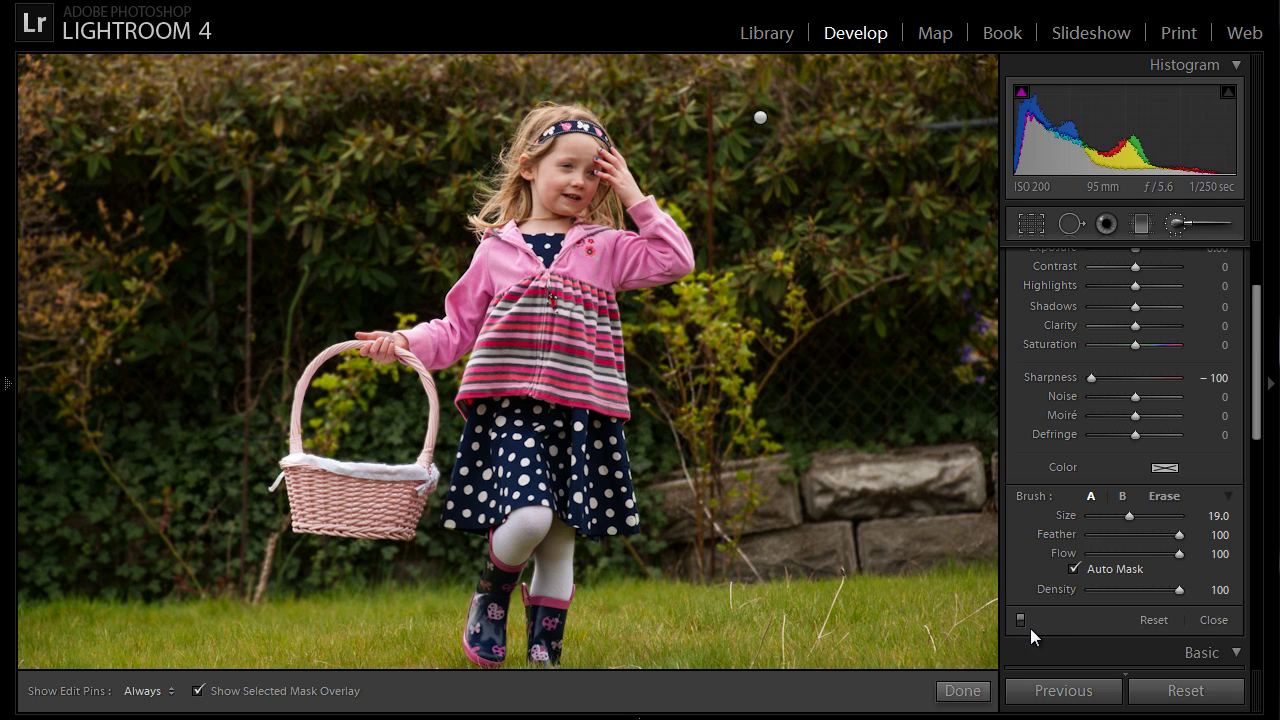
left_click(1028, 618)
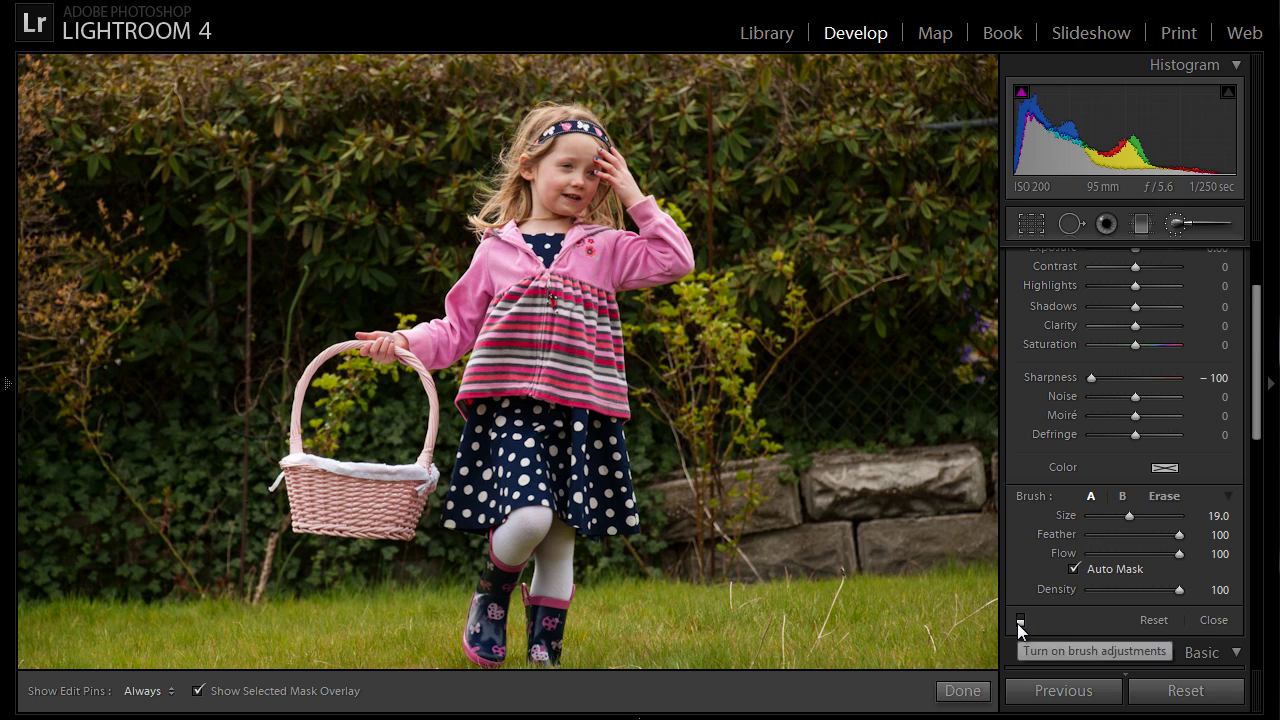
left_click(1024, 622)
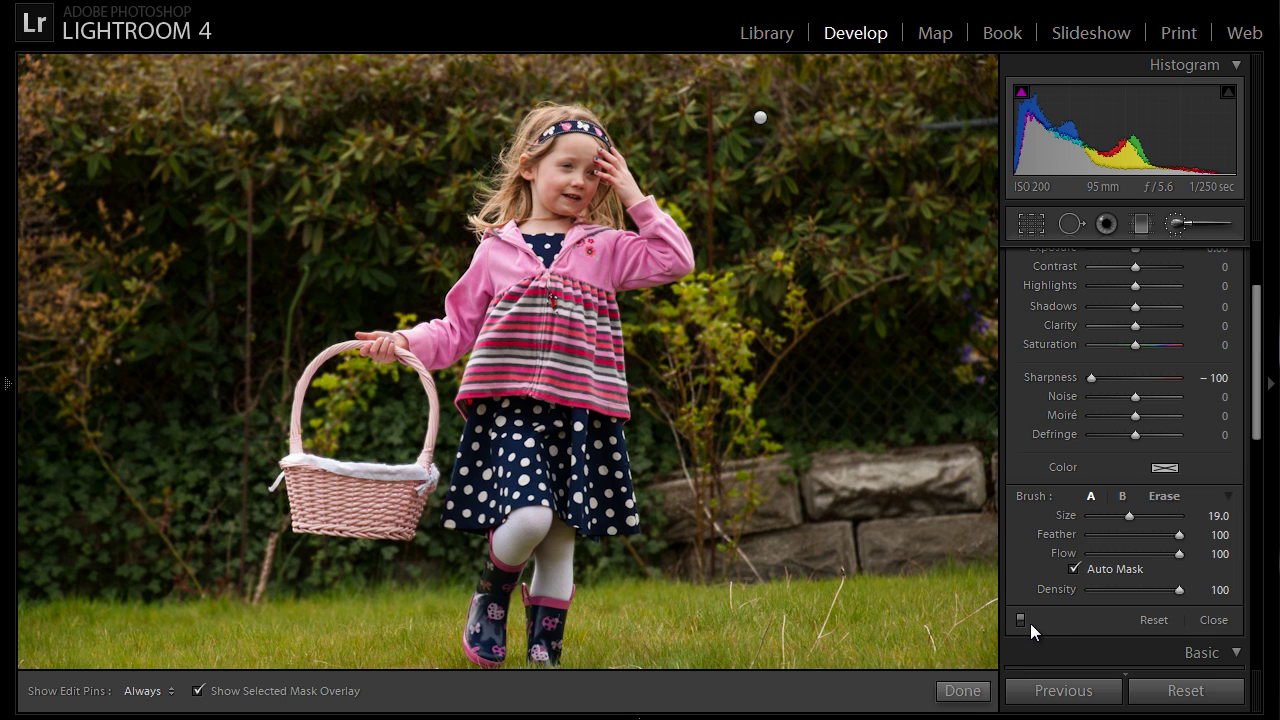